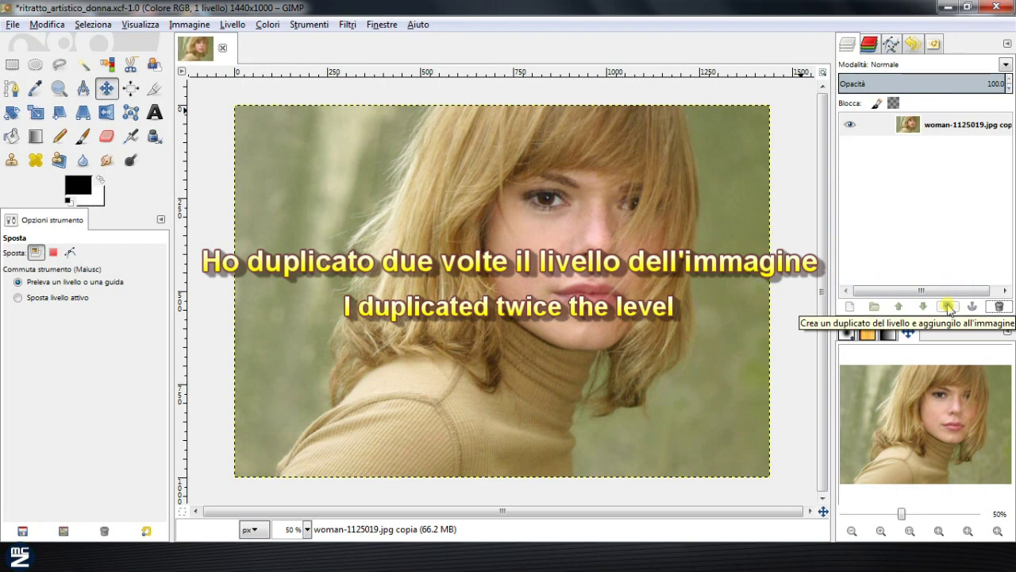
Duplicate the portrait layer twice and select the bottom copy.
{"action": "left_click", "coordinate": [948, 306]}
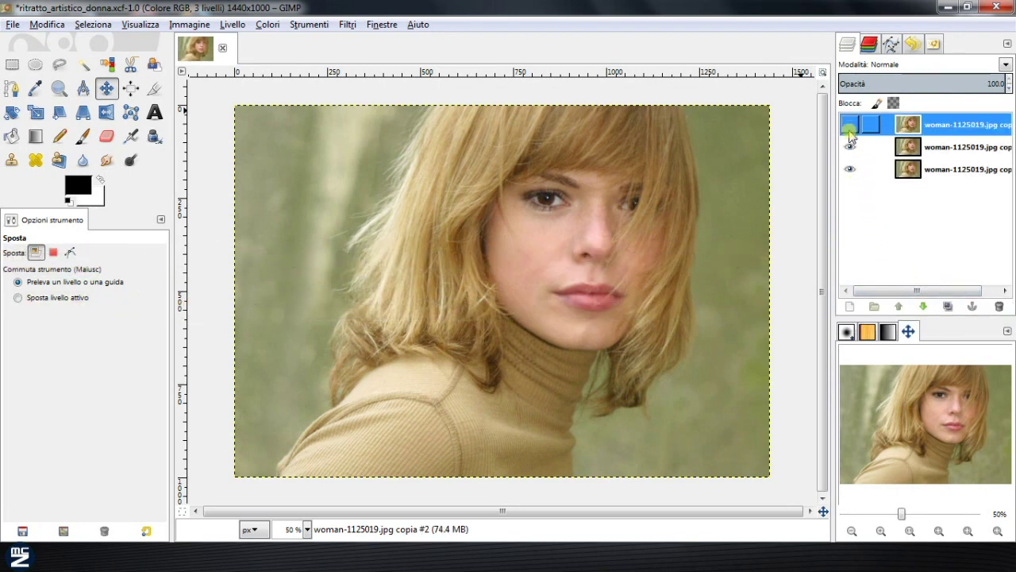
{"action": "left_click", "coordinate": [941, 171]}
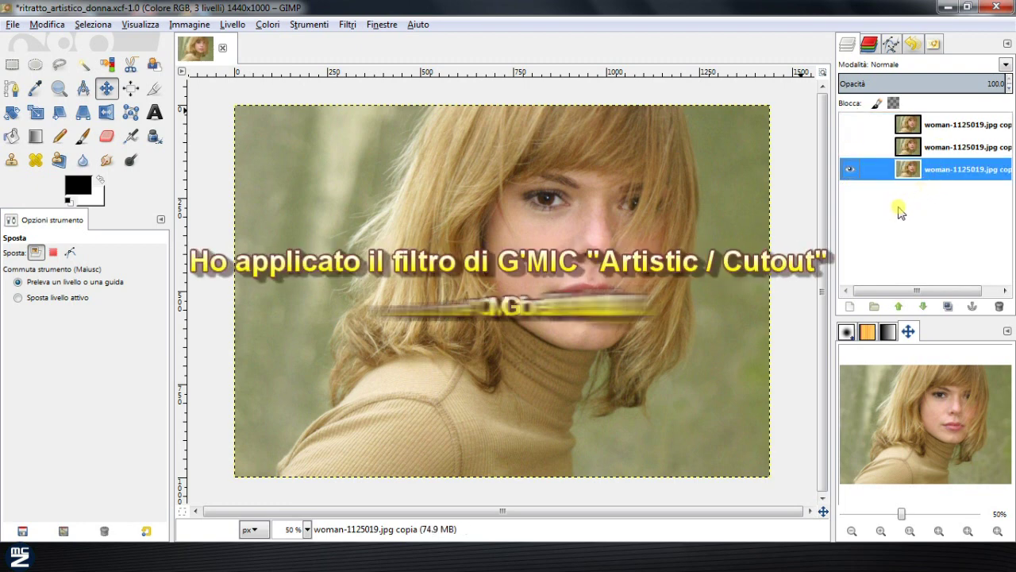
{"action": "left_click", "coordinate": [350, 24]}
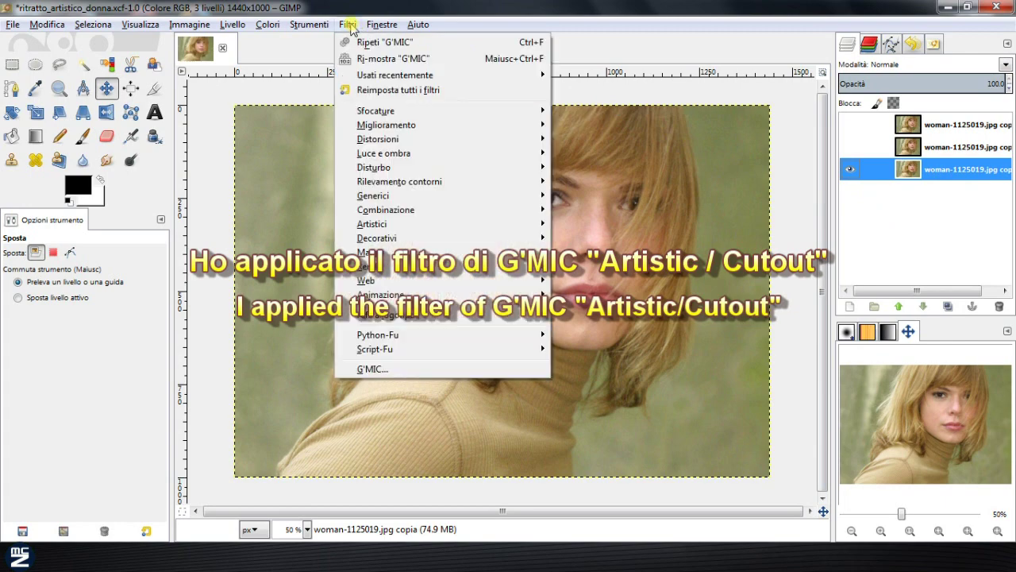
Apply G'MIC Artistic > Cutout (4 levels, 0.50 edge simplicity, 4 edge fidelity) to the bottom copy.
{"action": "left_click", "coordinate": [404, 367]}
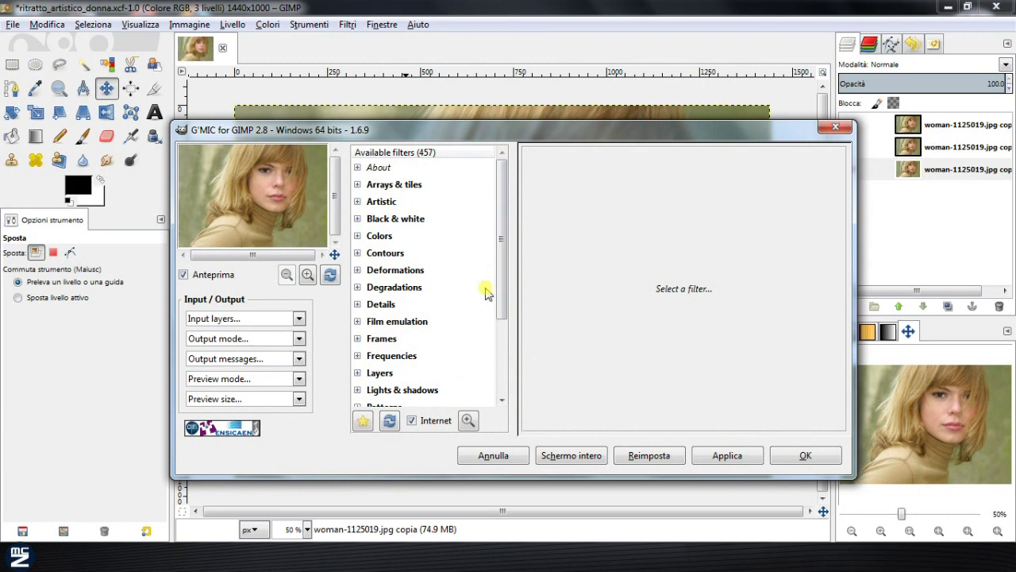
{"action": "left_click", "coordinate": [358, 202]}
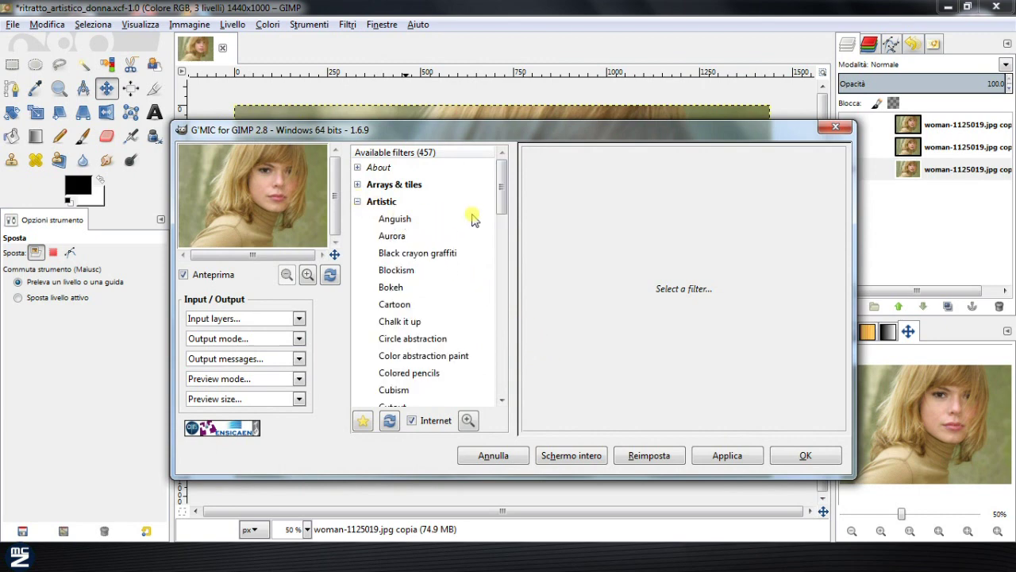
{"action": "left_click_drag", "start_coordinate": [498, 185], "coordinate": [498, 224]}
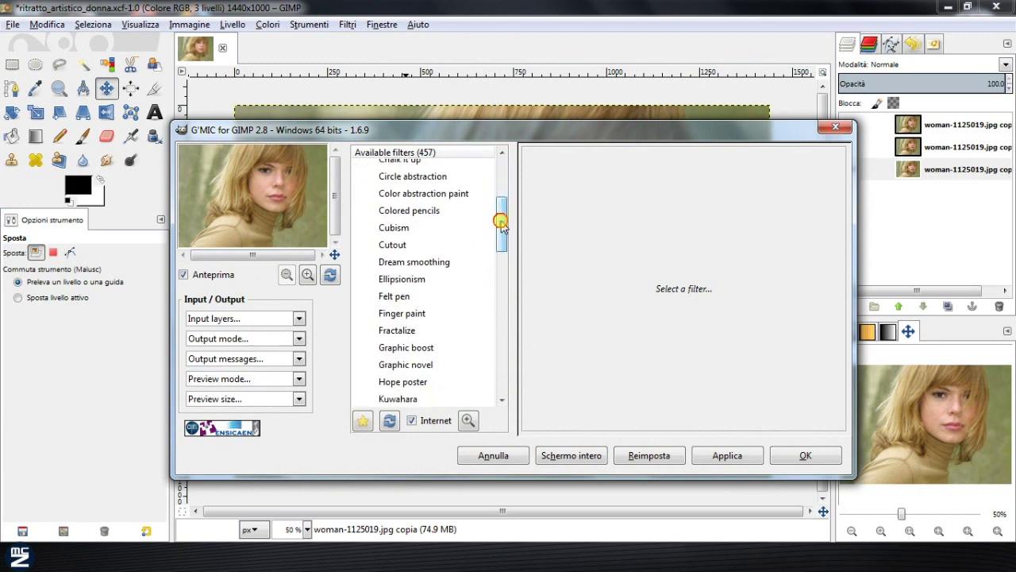
{"action": "left_click", "coordinate": [410, 232]}
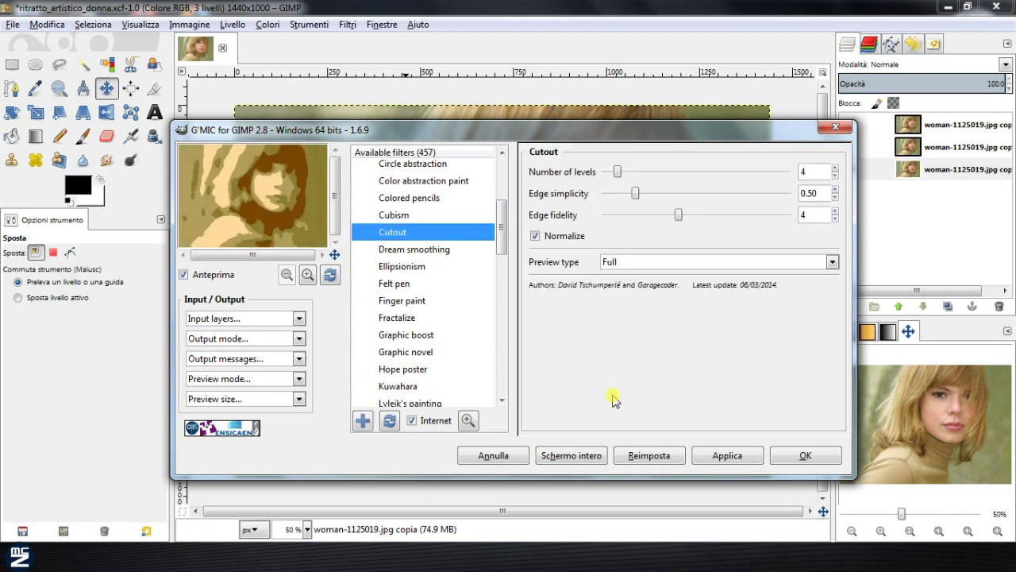
{"action": "left_click", "coordinate": [798, 455]}
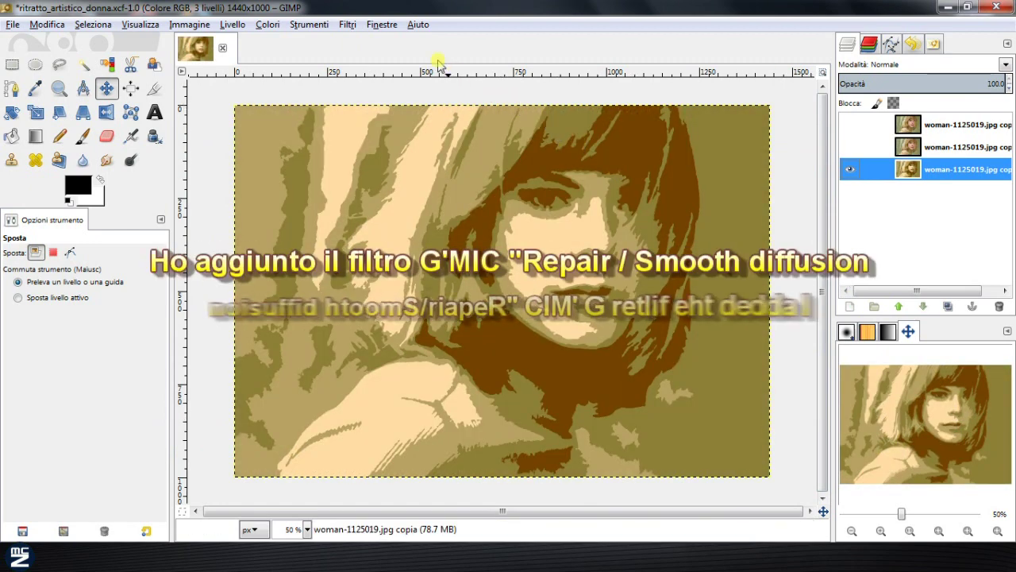
Reopen G'MIC and select the Repair > Smooth [diffusion] filter.
{"action": "left_click", "coordinate": [349, 25]}
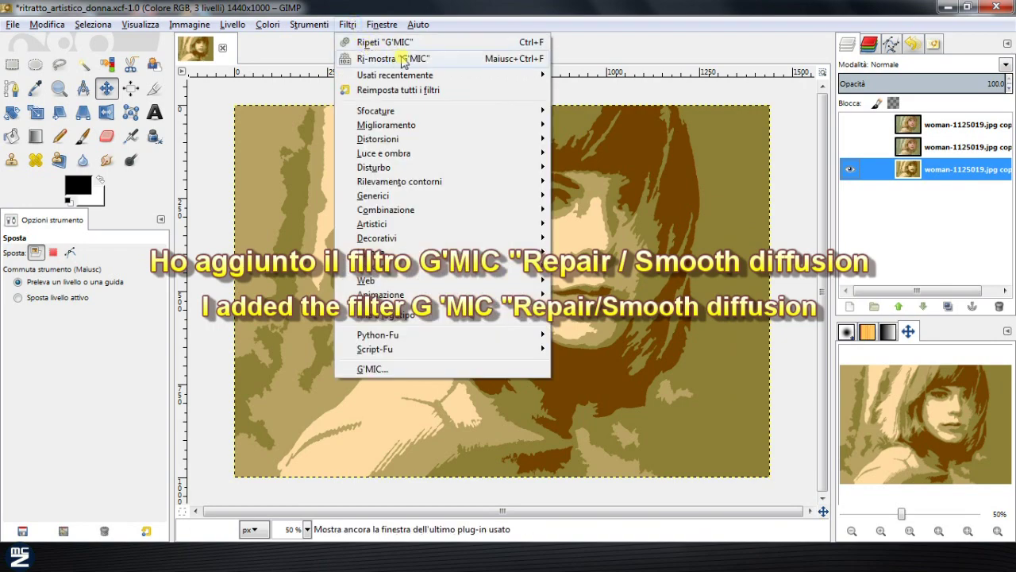
{"action": "left_click", "coordinate": [439, 60]}
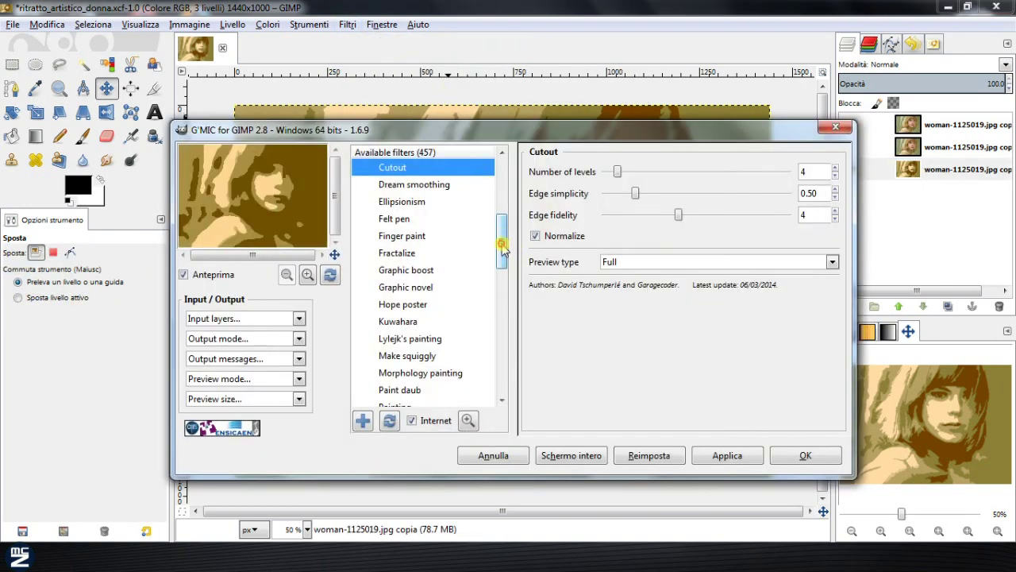
{"action": "left_click_drag", "start_coordinate": [502, 246], "coordinate": [502, 367]}
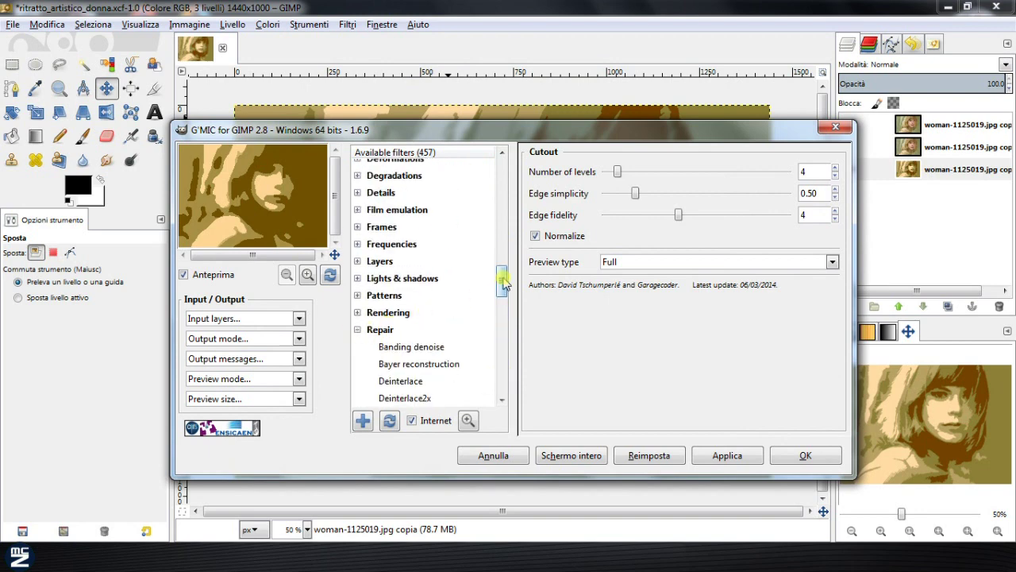
{"action": "left_click_drag", "start_coordinate": [503, 284], "coordinate": [503, 316]}
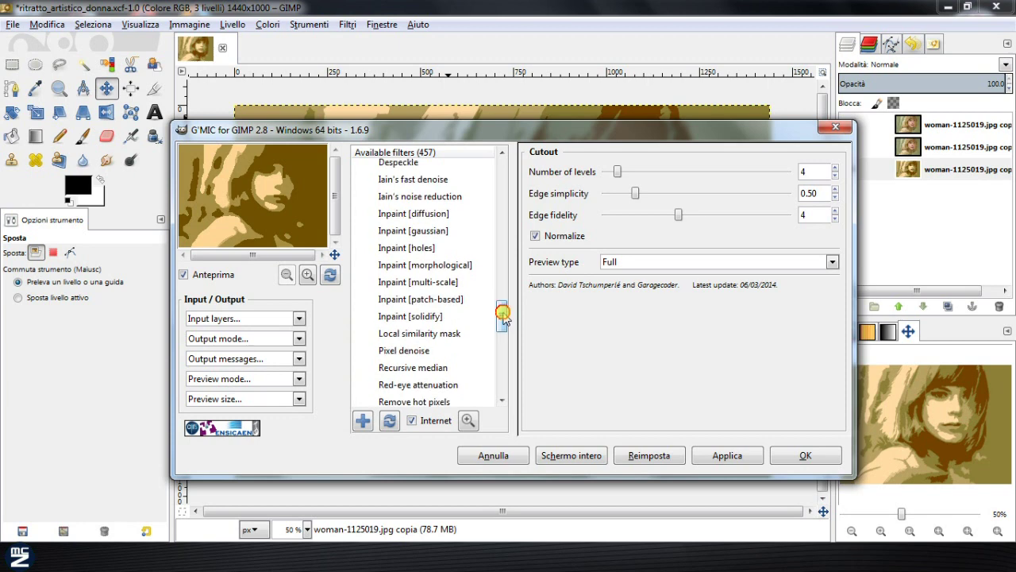
{"action": "left_click_drag", "start_coordinate": [503, 313], "coordinate": [506, 344]}
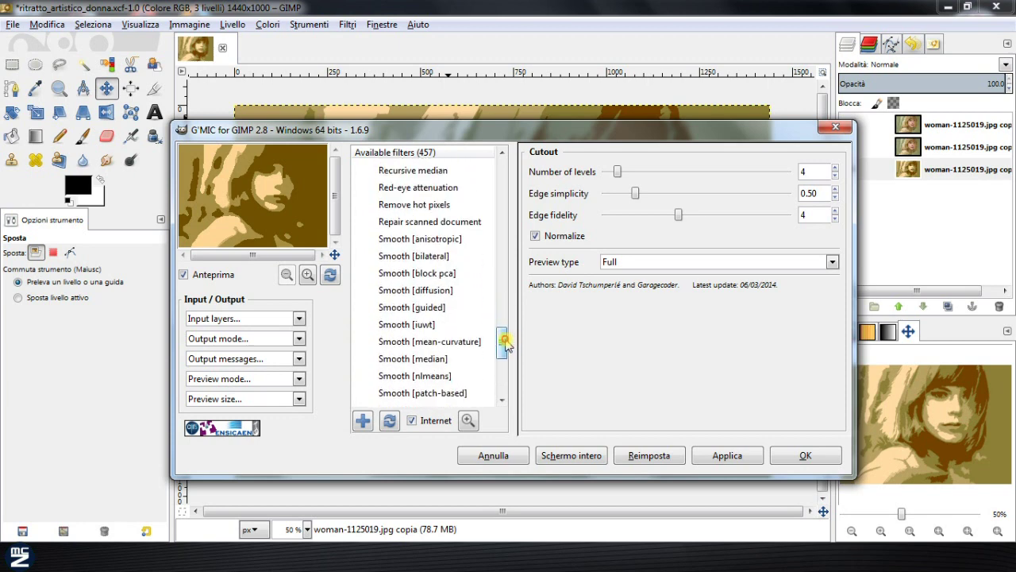
{"action": "left_click", "coordinate": [442, 291]}
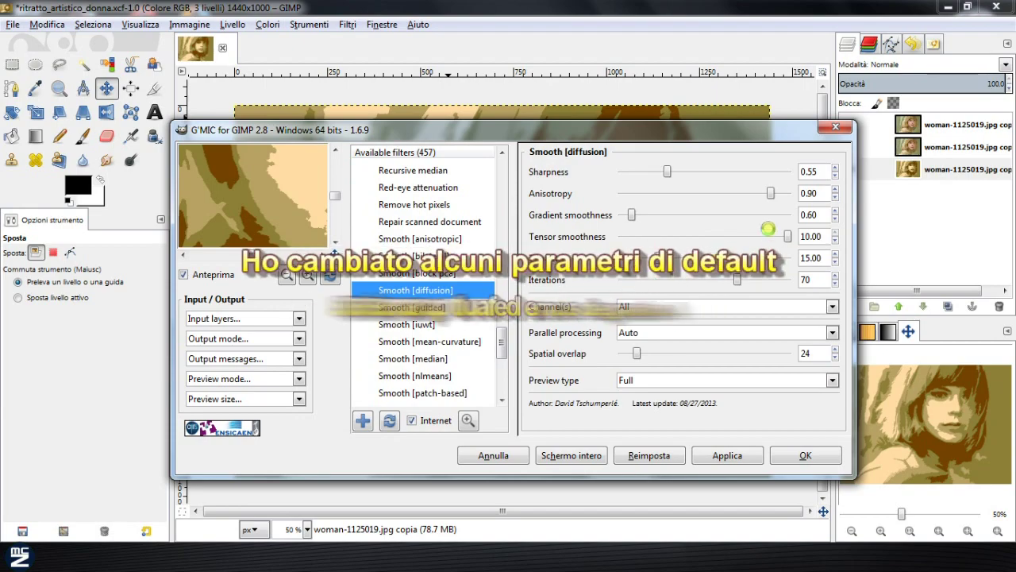
Apply smoothing with sharpness 0.55, anisotropy 0.90, time step 15 and 70 iterations.
{"action": "left_click", "coordinate": [820, 173]}
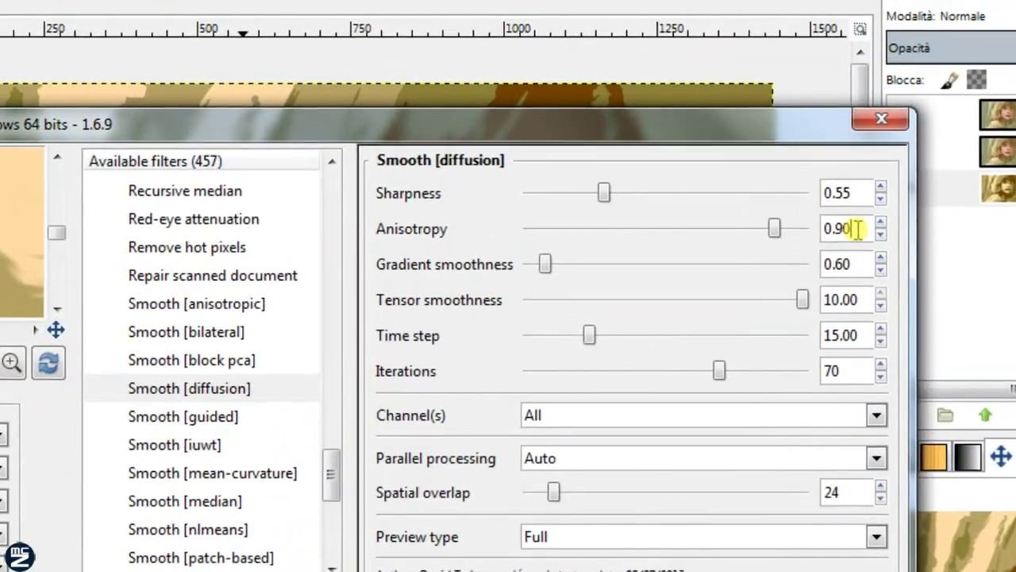
{"action": "left_click", "coordinate": [830, 225]}
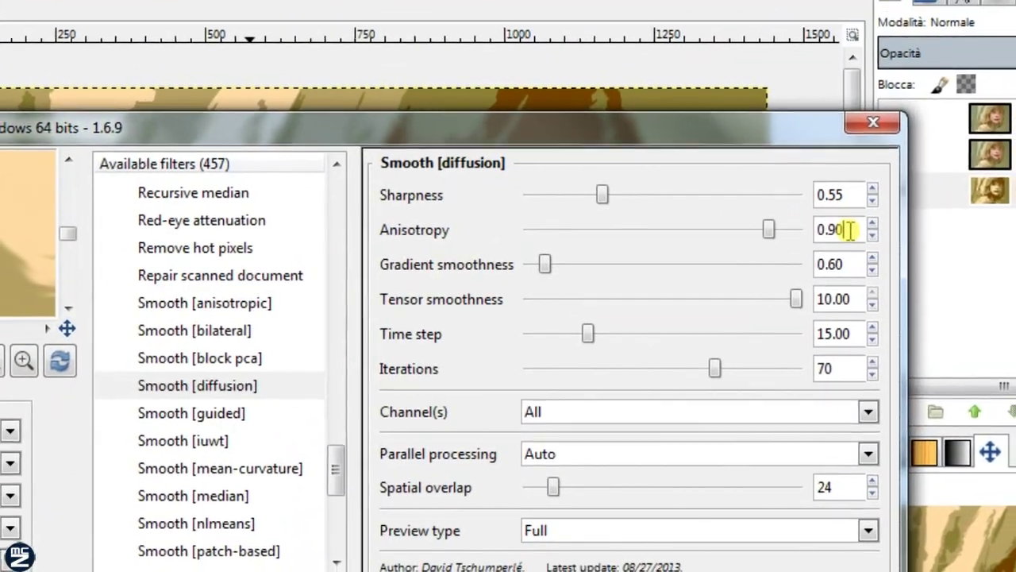
{"action": "left_click", "coordinate": [834, 263]}
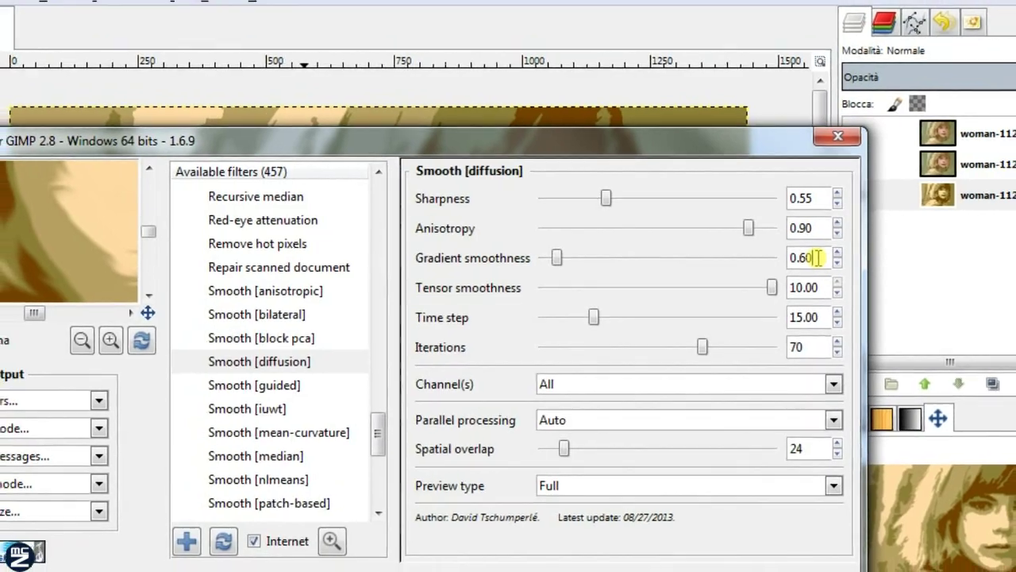
{"action": "left_click", "coordinate": [820, 283]}
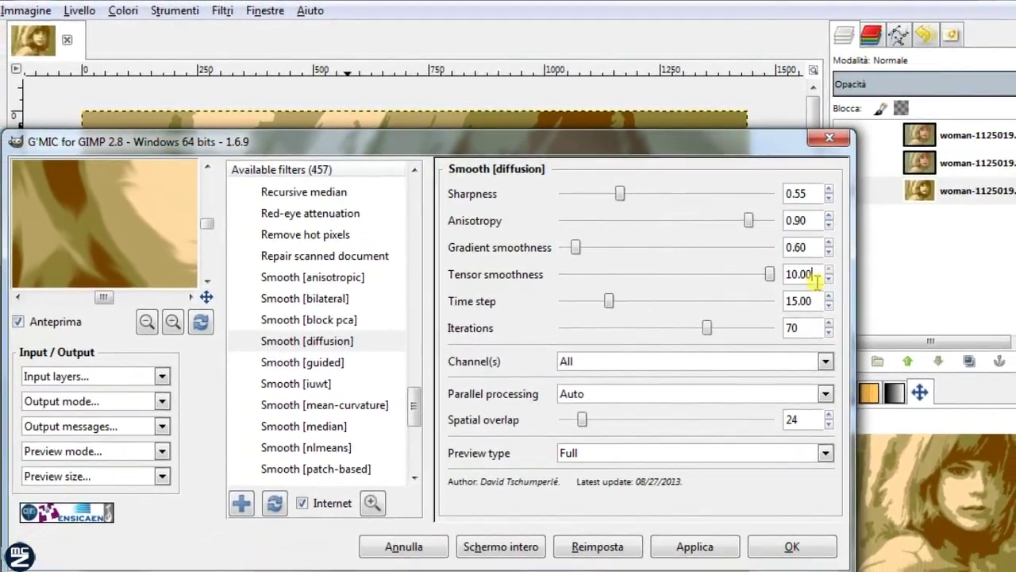
{"action": "left_click", "coordinate": [817, 302]}
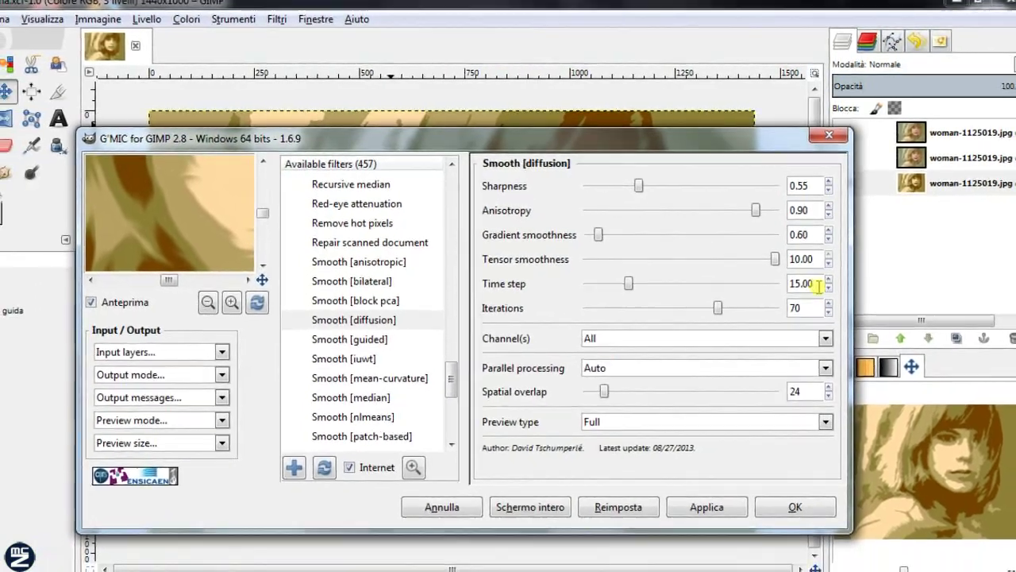
{"action": "left_click", "coordinate": [811, 314]}
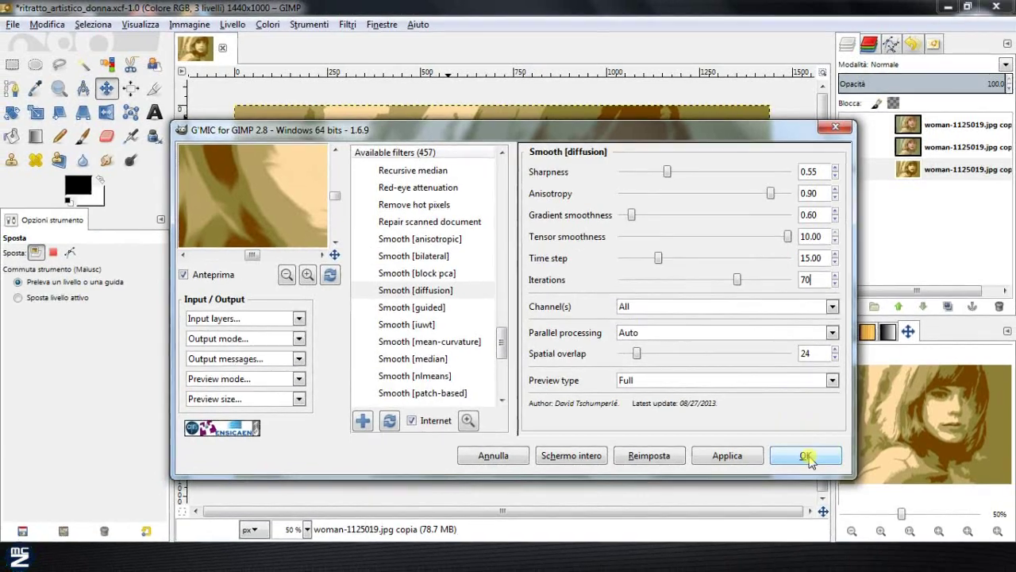
{"action": "left_click", "coordinate": [802, 471]}
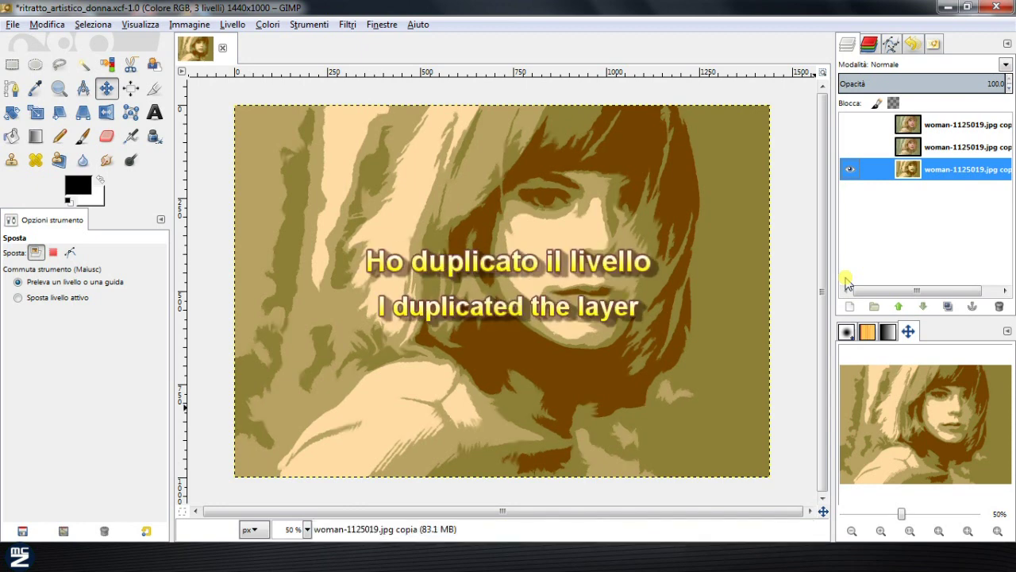
Duplicate the smoothed layer and colorize the copy with hue 30, saturation 95, lightness 0.
{"action": "left_click", "coordinate": [947, 306]}
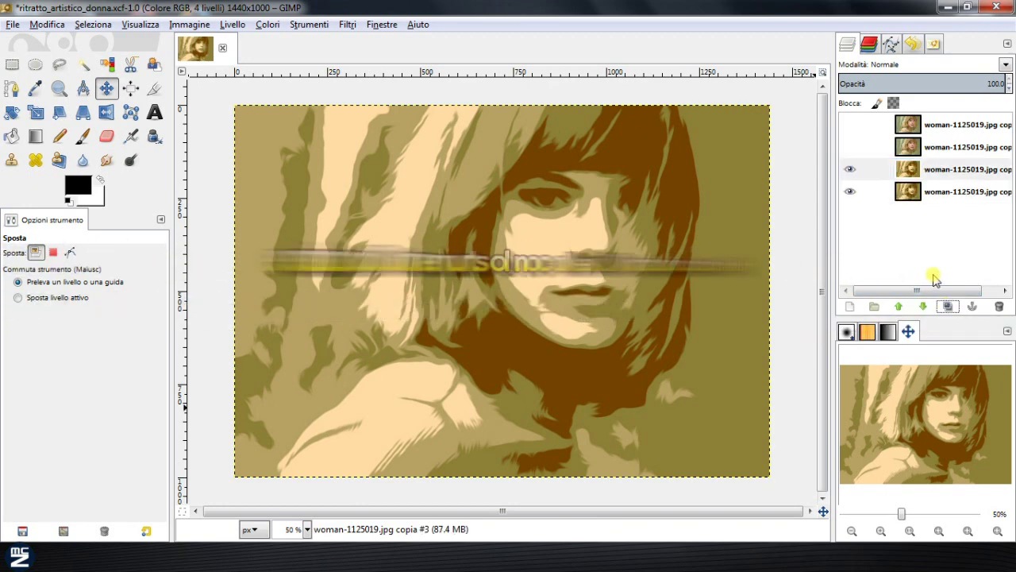
{"action": "left_click", "coordinate": [267, 24]}
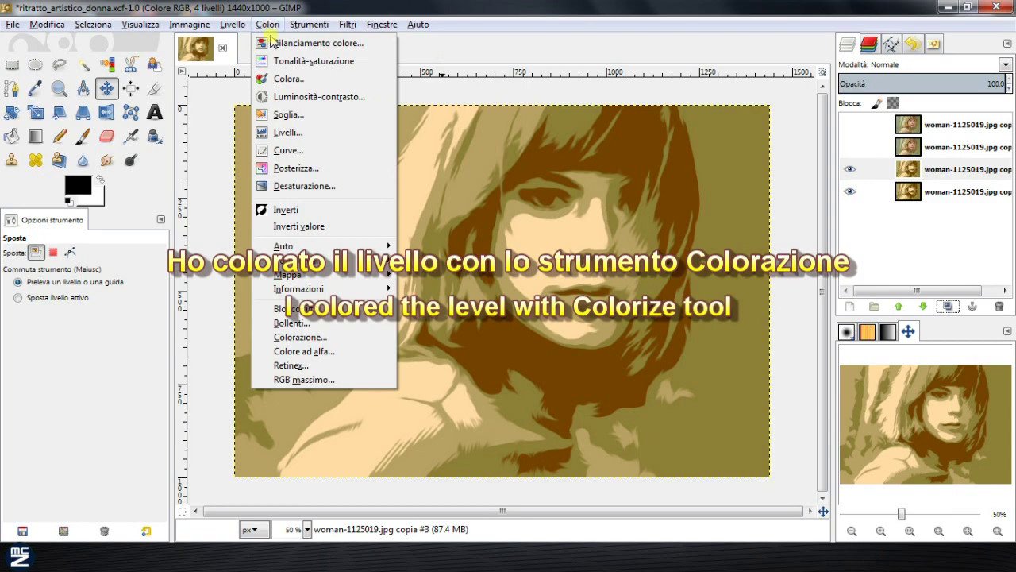
{"action": "left_click", "coordinate": [317, 79]}
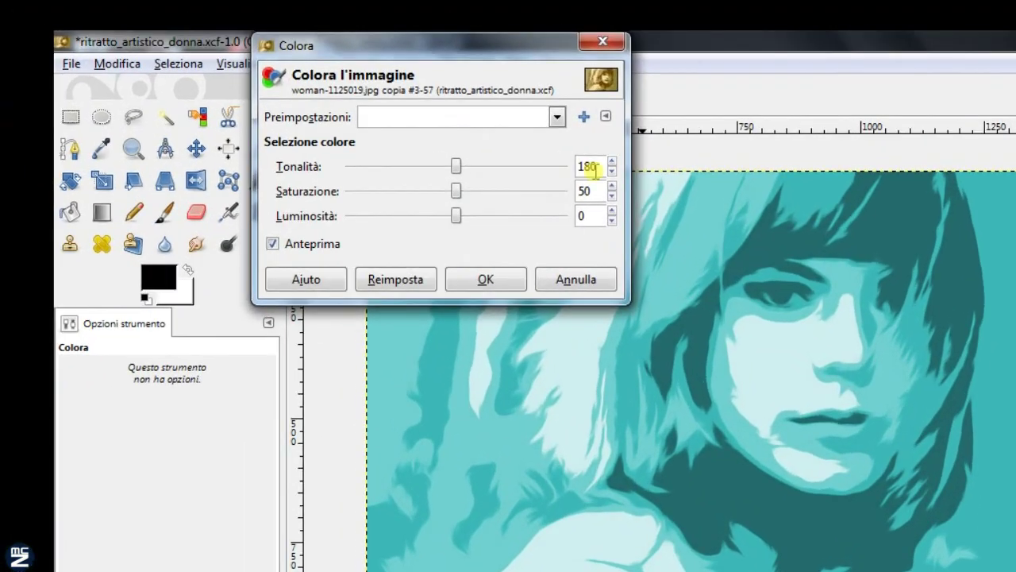
{"action": "double_click", "coordinate": [386, 101]}
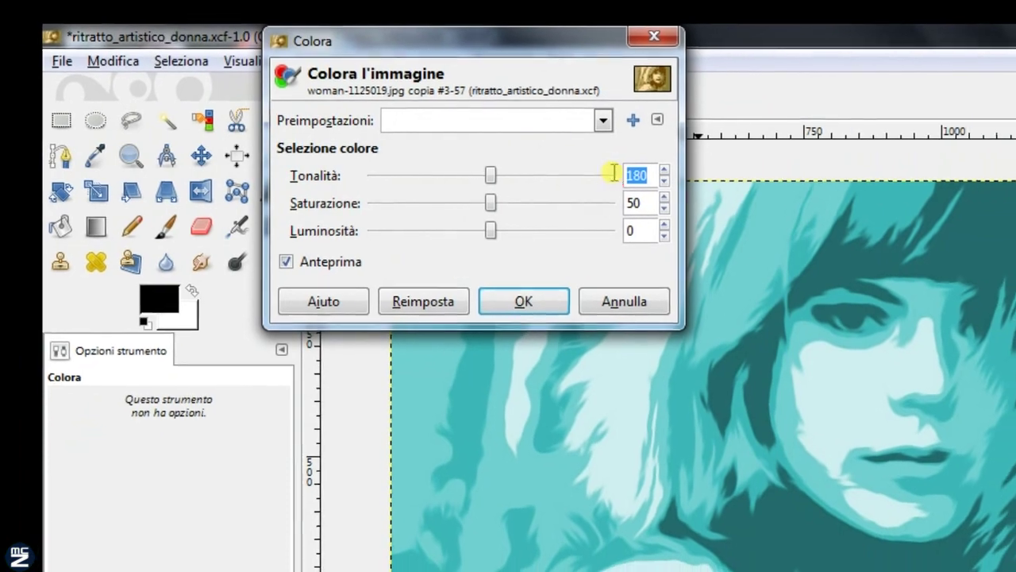
{"action": "type", "text": "30"}
{"action": "left_click", "coordinate": [588, 192]}
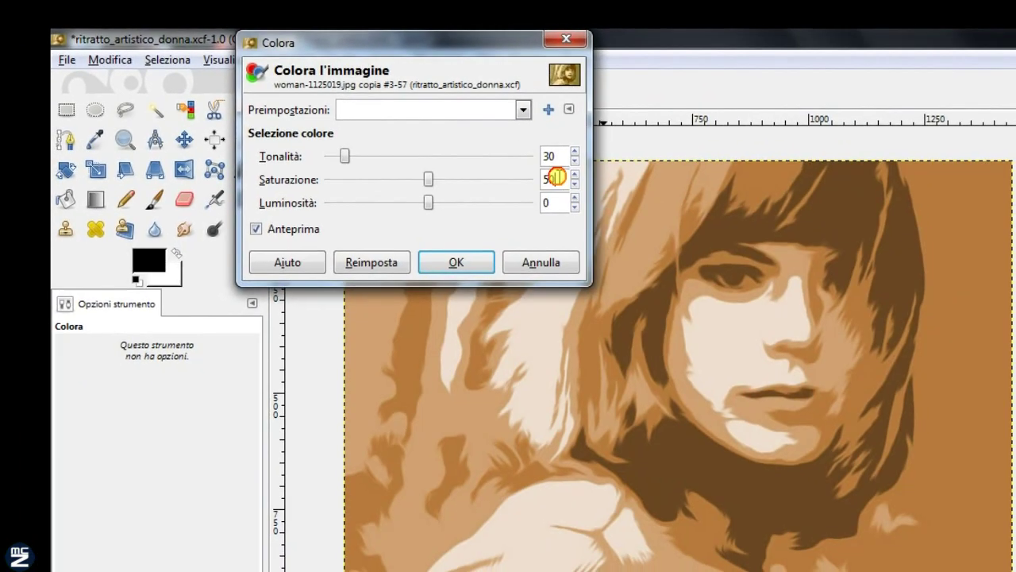
{"action": "double_click", "coordinate": [555, 178]}
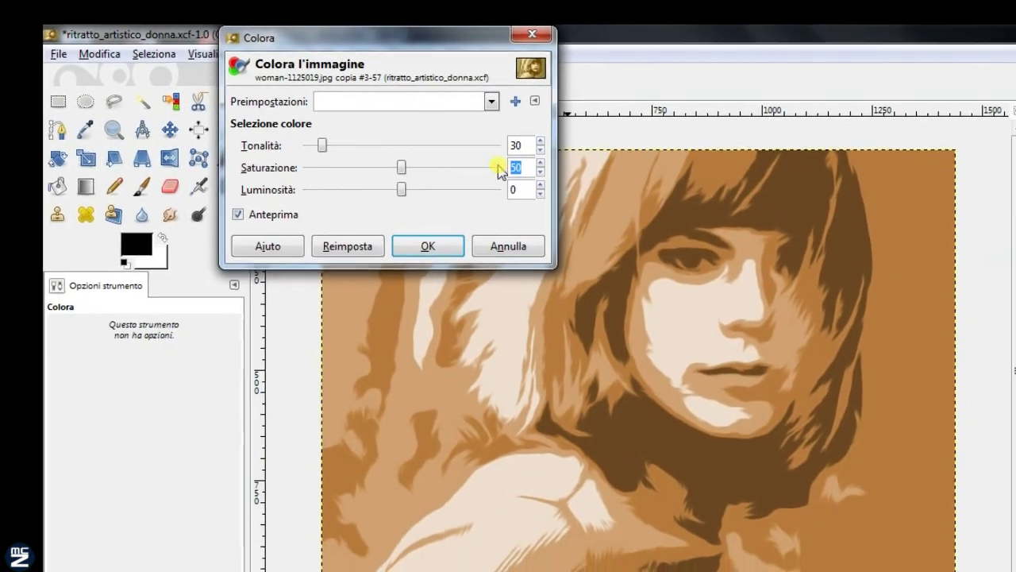
{"action": "type", "text": "95"}
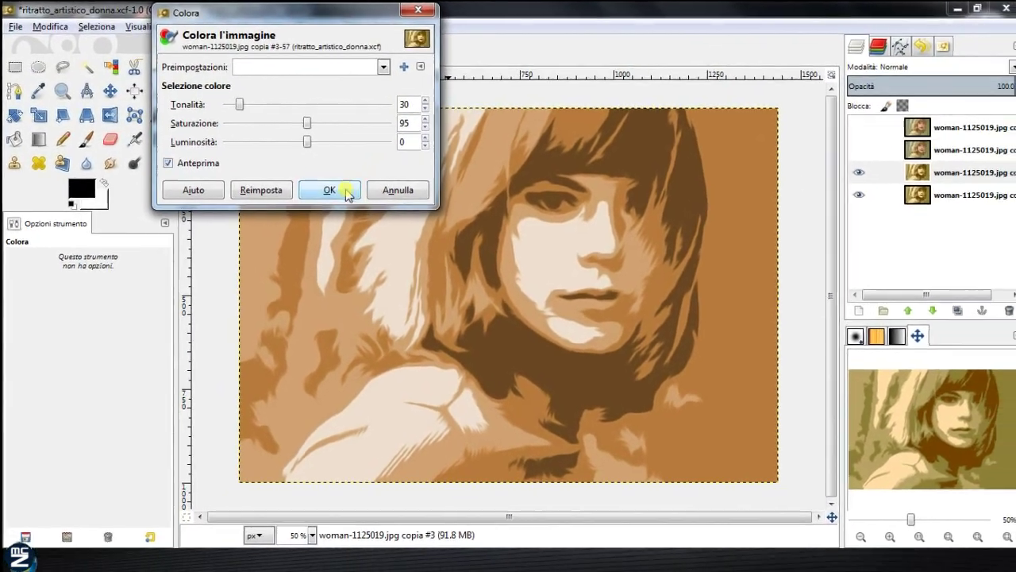
{"action": "left_click", "coordinate": [344, 197]}
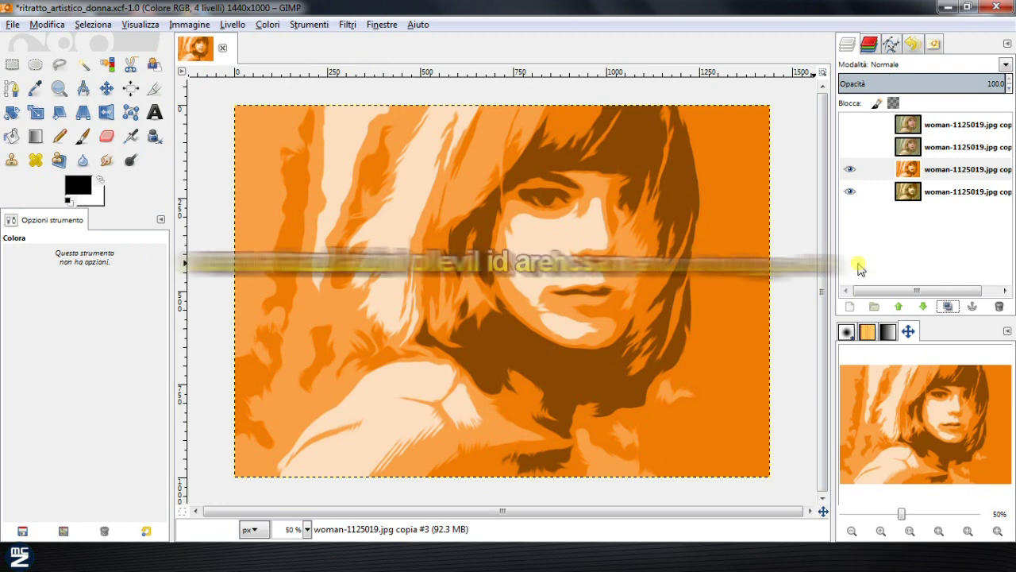
{"action": "right_click", "coordinate": [934, 176]}
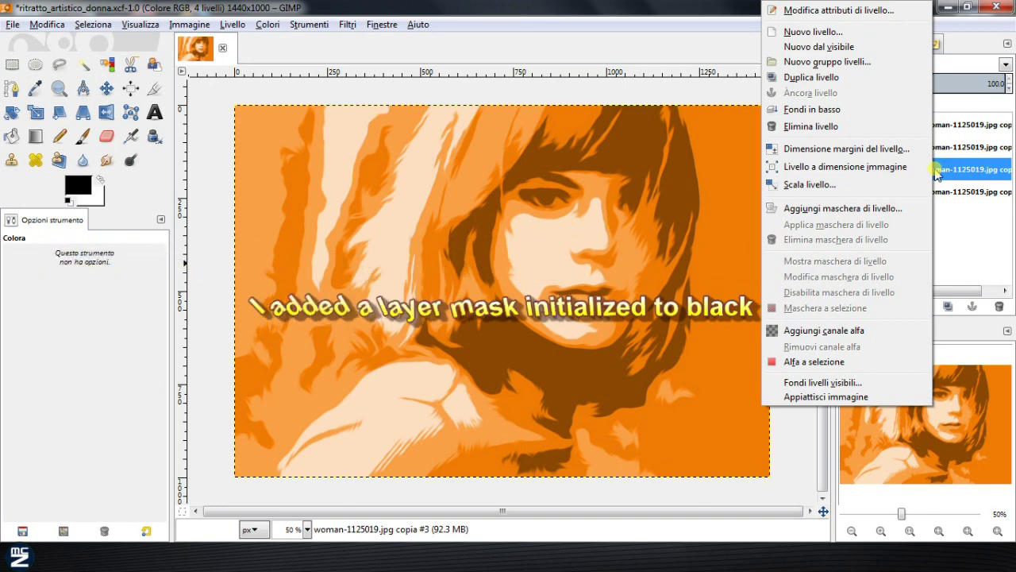
Add a black, fully transparent layer mask to the orange layer.
{"action": "left_click", "coordinate": [913, 209]}
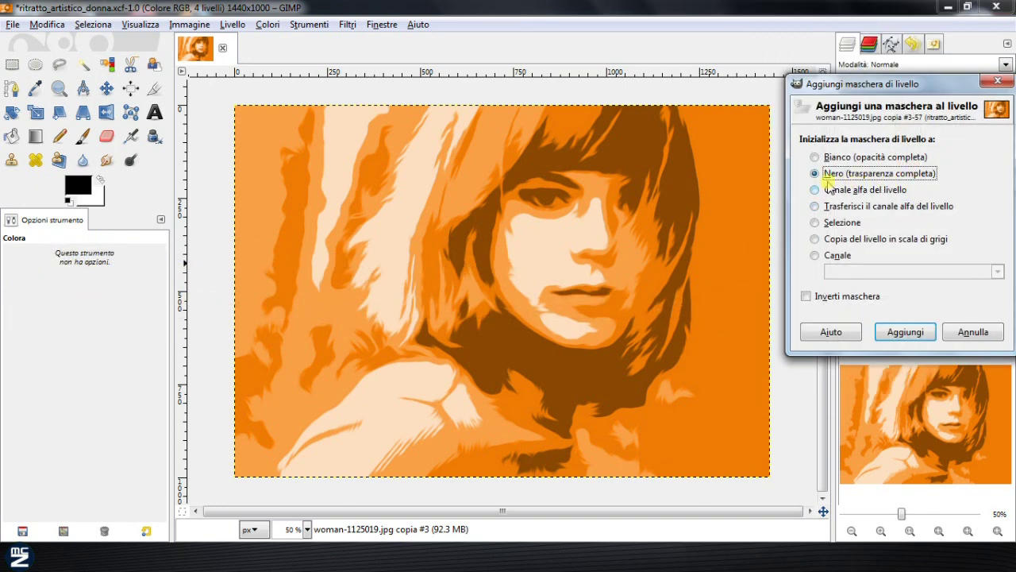
{"action": "left_click", "coordinate": [908, 332]}
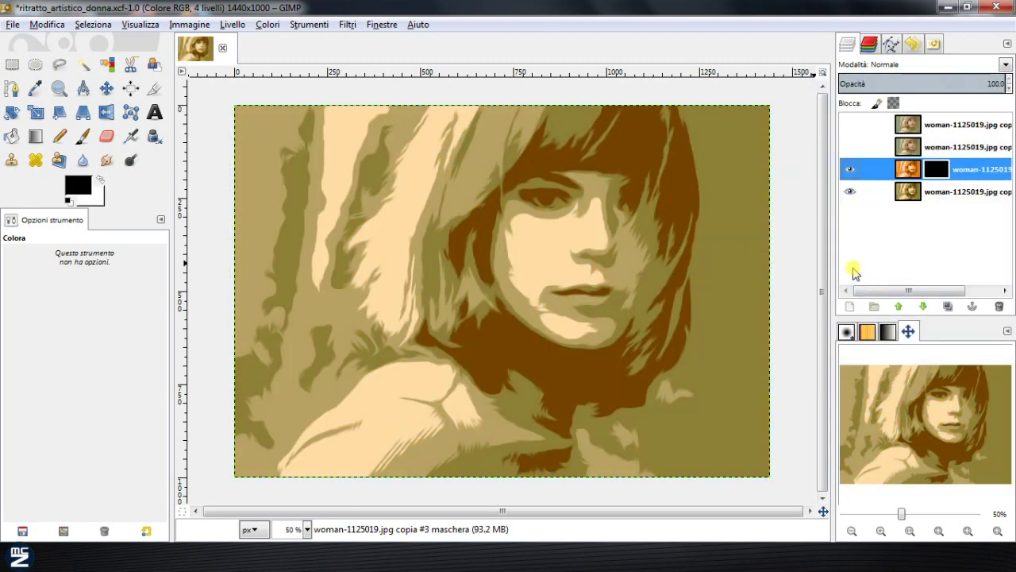
{"action": "left_click", "coordinate": [38, 139]}
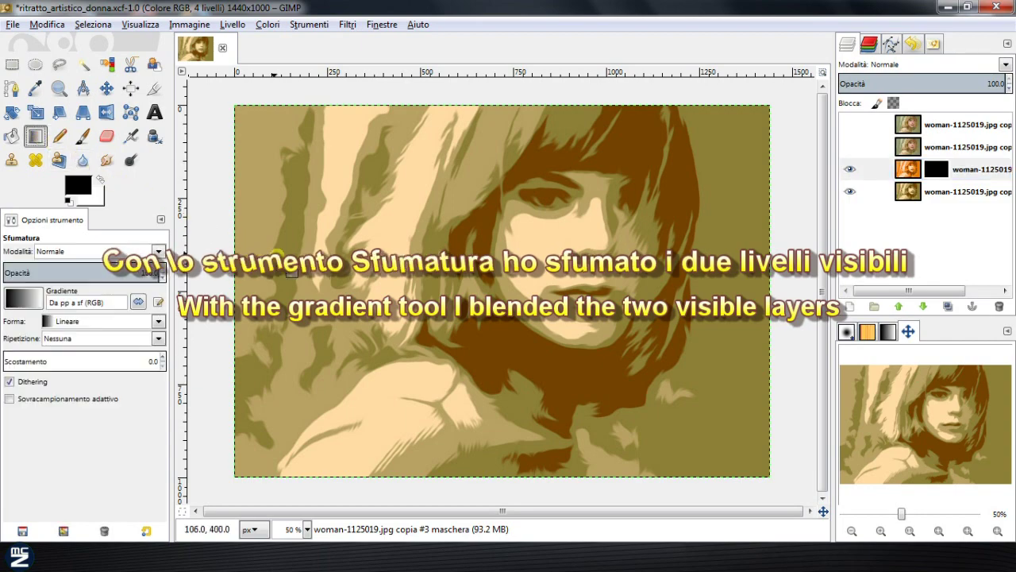
Draw a left-to-right gradient on the mask so orange fades in rightward, then merge down.
{"action": "left_click_drag", "start_coordinate": [358, 291], "coordinate": [539, 291]}
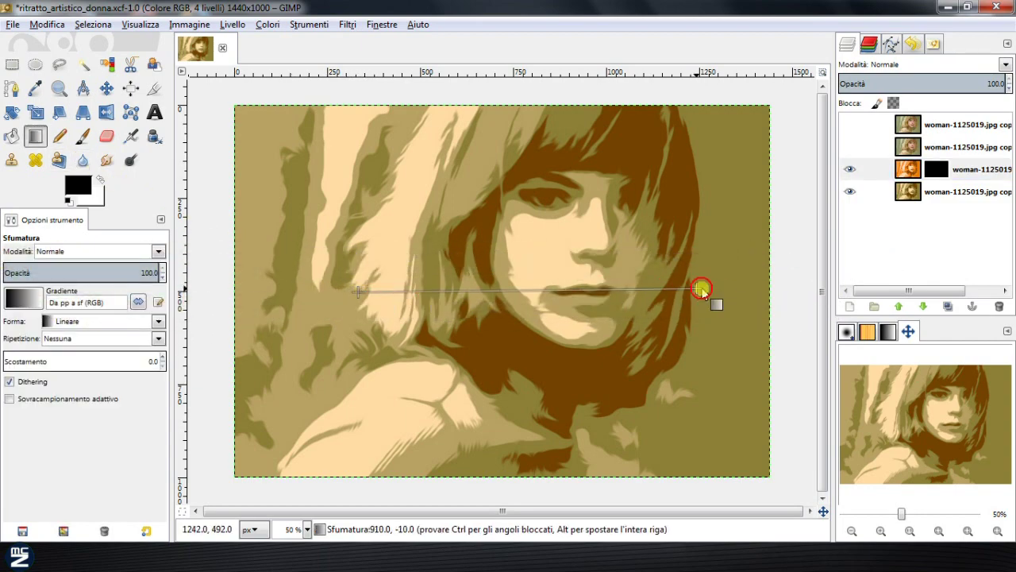
{"action": "left_click_drag", "start_coordinate": [755, 289], "coordinate": [755, 289]}
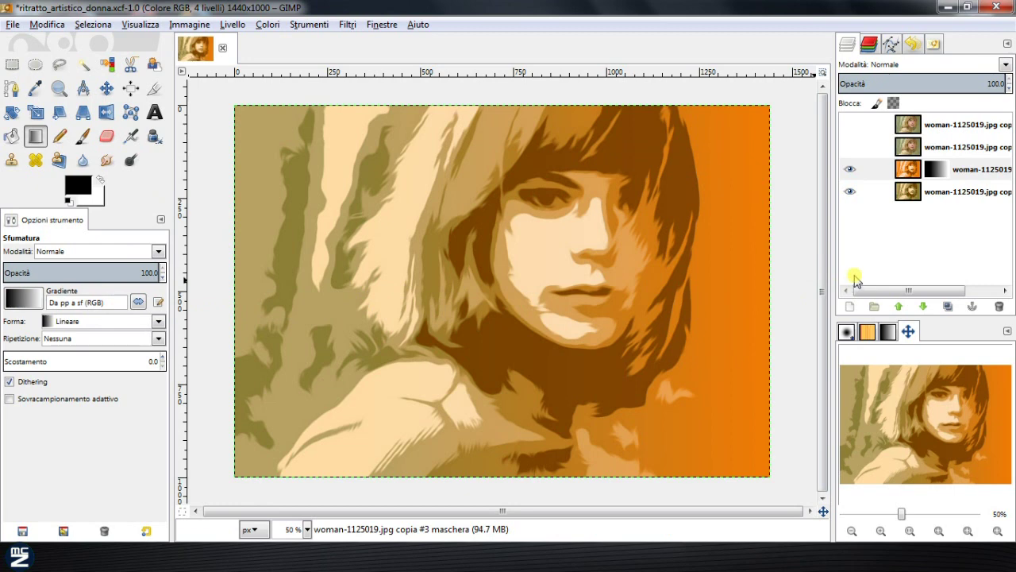
{"action": "right_click", "coordinate": [966, 174]}
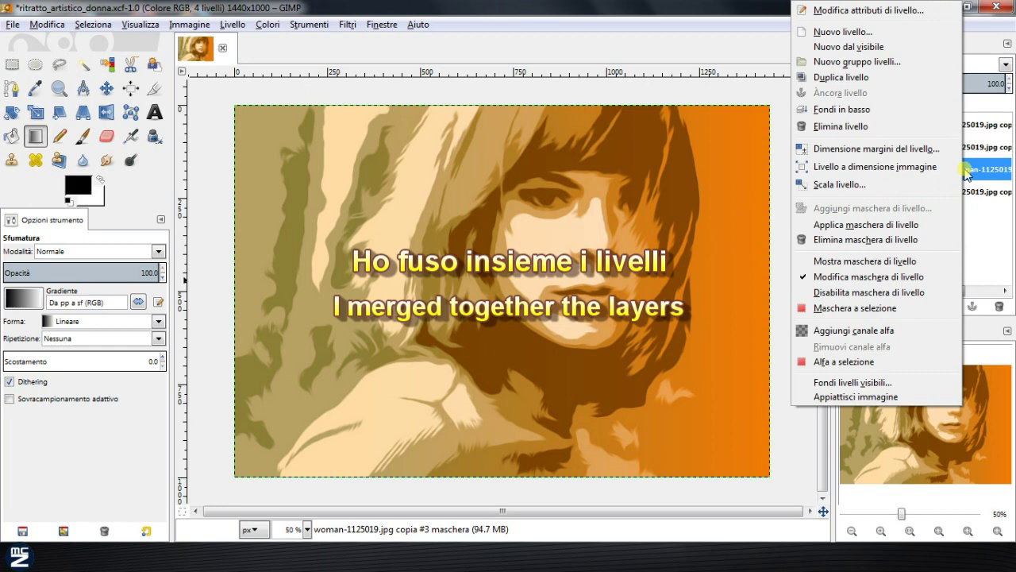
{"action": "left_click", "coordinate": [882, 110]}
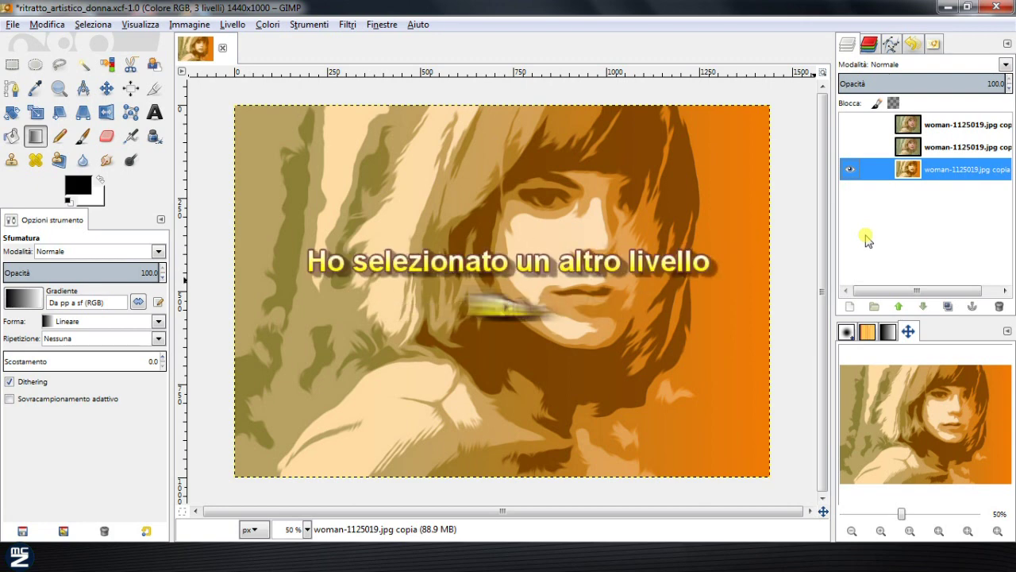
Show the middle photo copy and make it the active layer.
{"action": "left_click", "coordinate": [850, 146]}
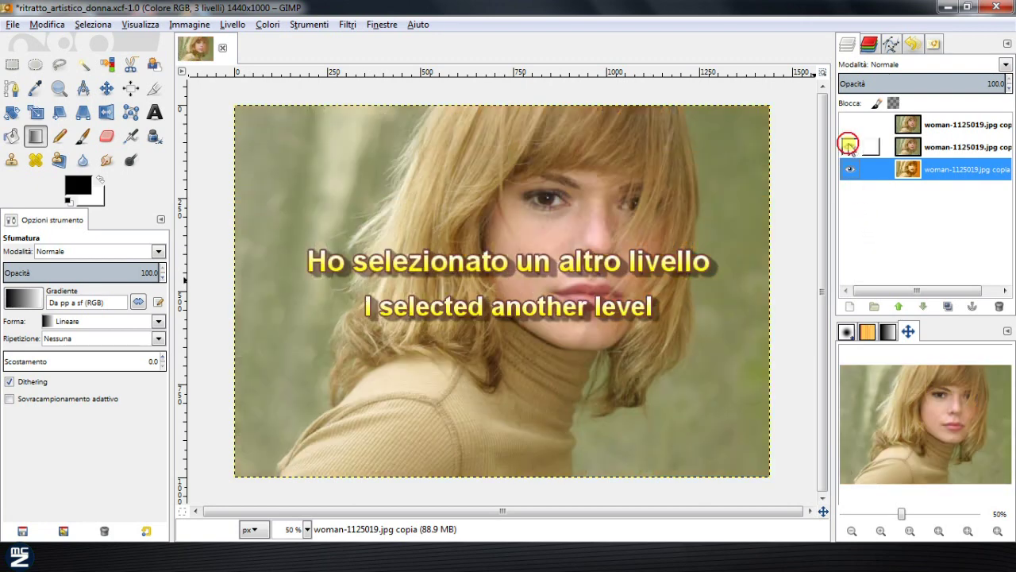
{"action": "left_click", "coordinate": [945, 148]}
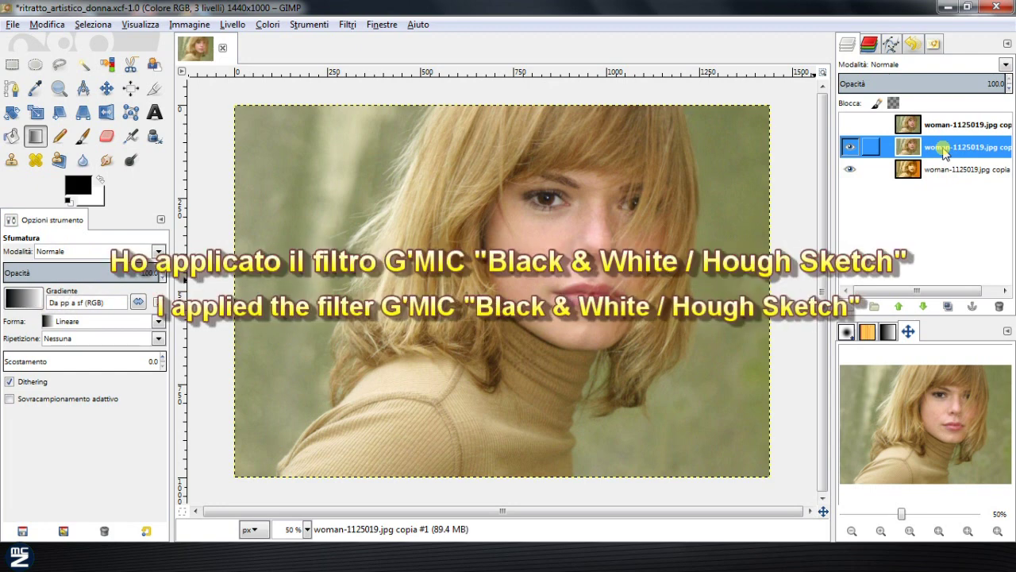
Apply G'MIC Black & white > Hough sketch (smoothness 1.25, density 10, threshold 80) to the middle copy.
{"action": "left_click", "coordinate": [347, 24]}
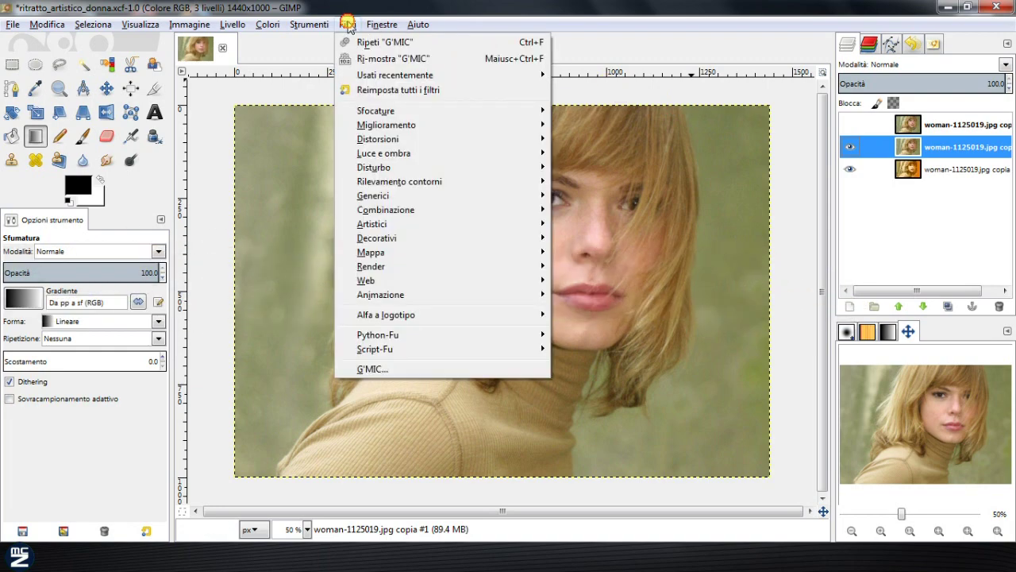
{"action": "left_click", "coordinate": [447, 60]}
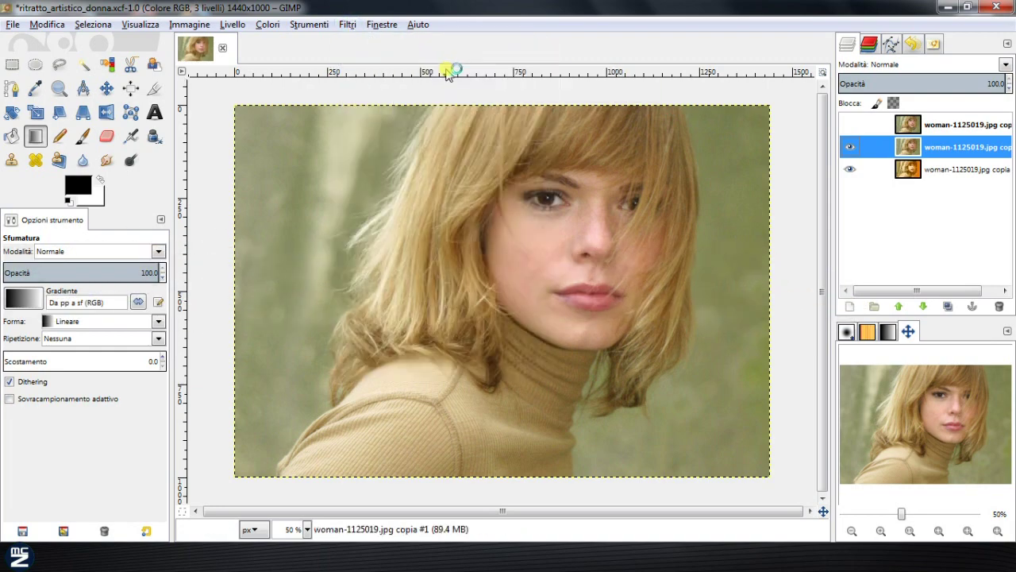
{"action": "left_click_drag", "start_coordinate": [505, 351], "coordinate": [493, 193]}
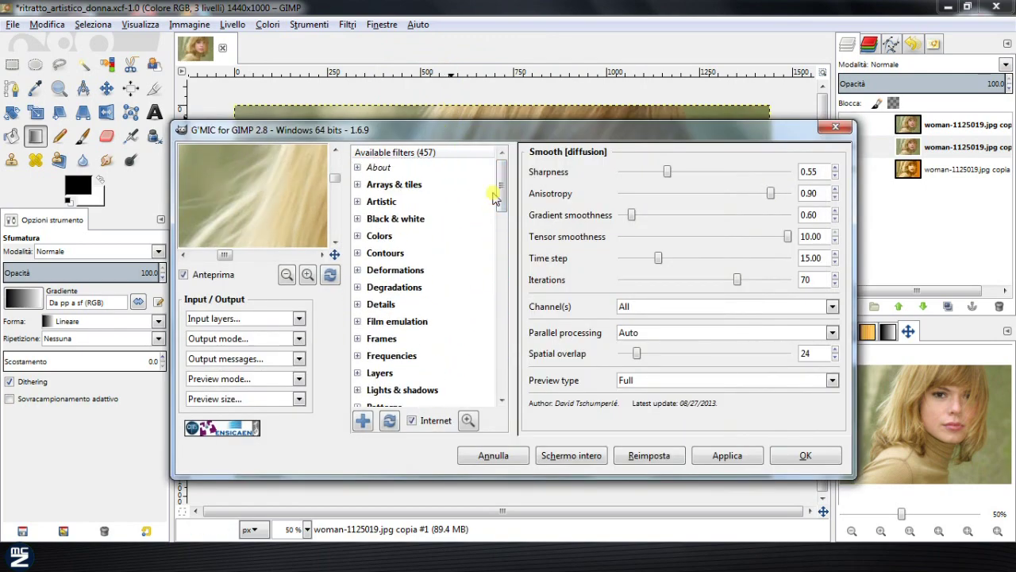
{"action": "left_click", "coordinate": [357, 219]}
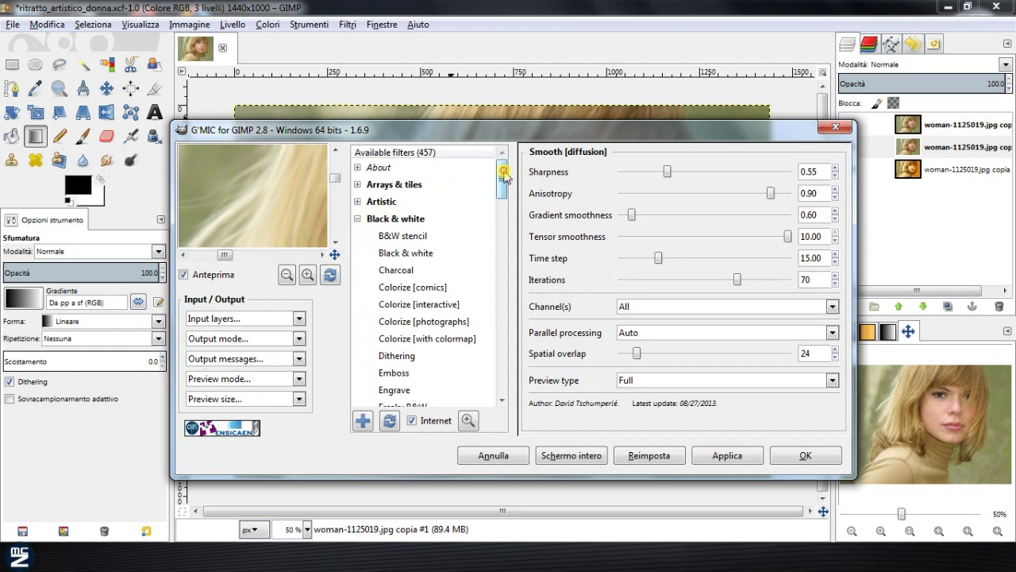
{"action": "left_click_drag", "start_coordinate": [503, 172], "coordinate": [503, 192]}
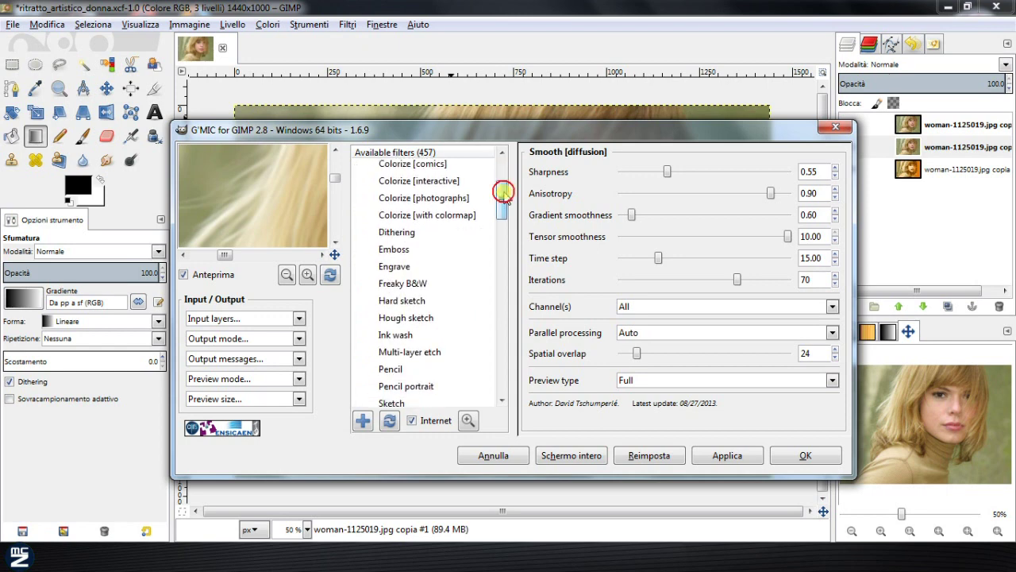
{"action": "left_click", "coordinate": [442, 317]}
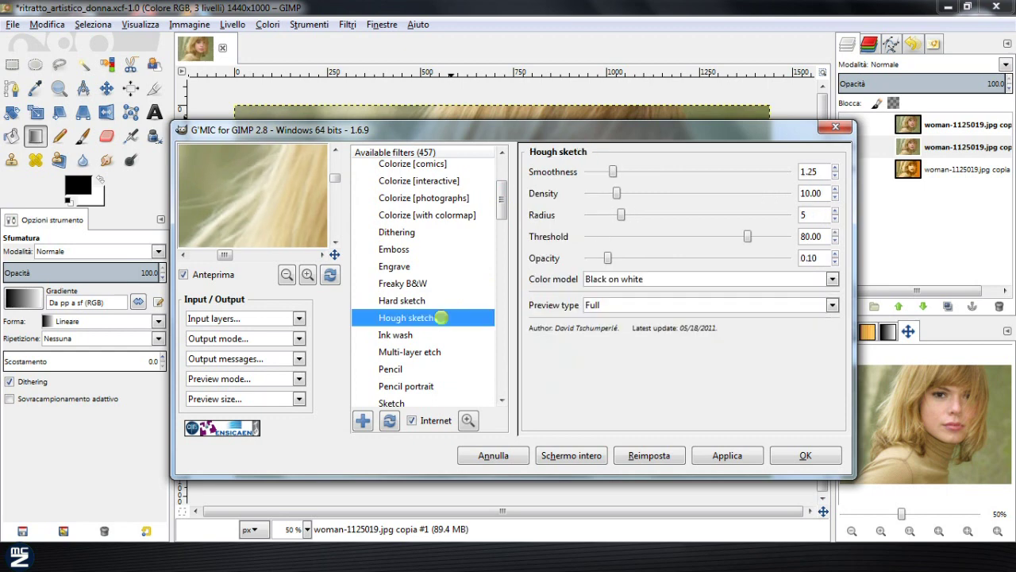
{"action": "left_click", "coordinate": [803, 454]}
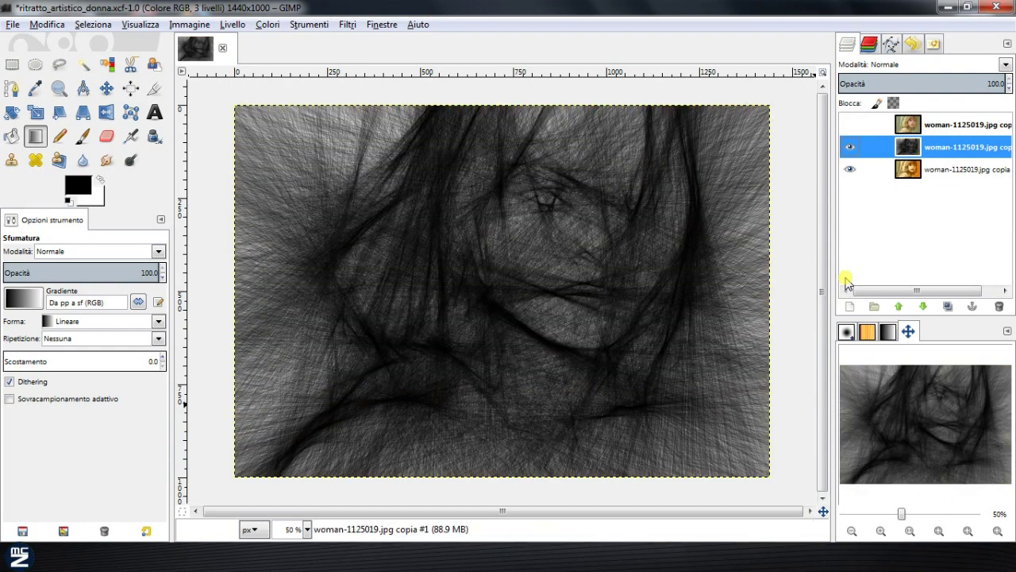
Set the sketch layer to Scherma blend mode, then show and select the top photo copy.
{"action": "left_click", "coordinate": [1006, 64]}
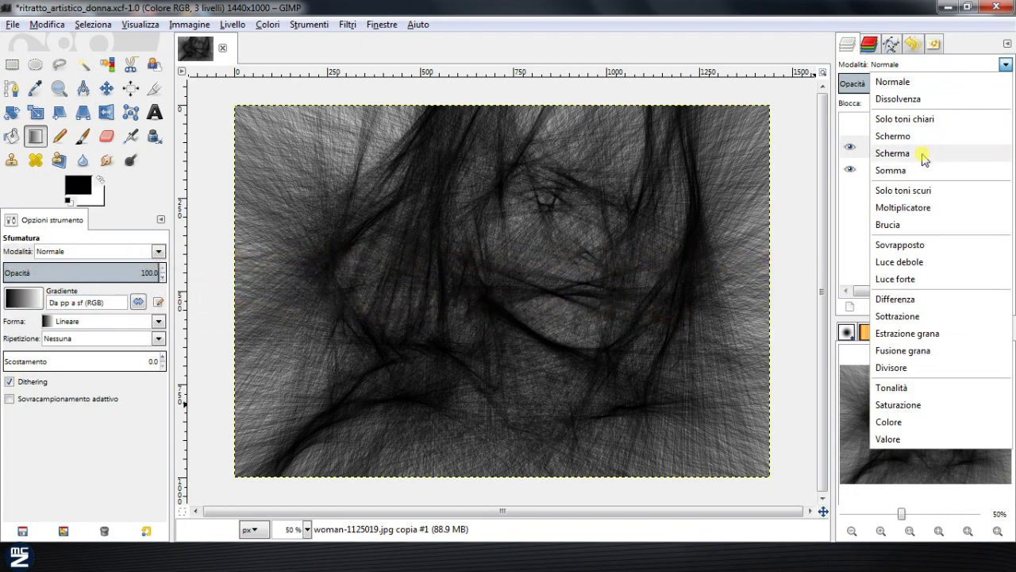
{"action": "left_click", "coordinate": [923, 155]}
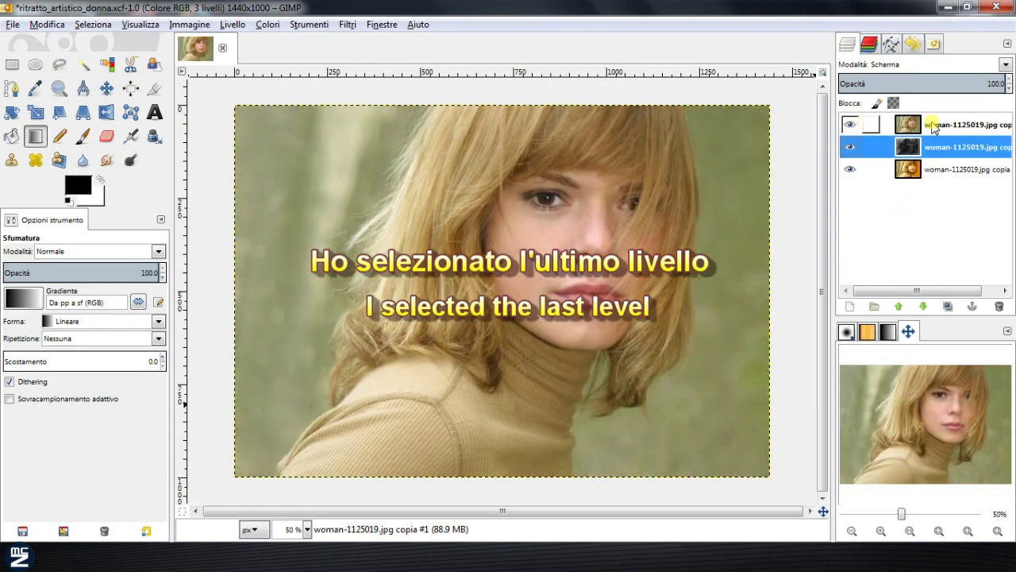
{"action": "left_click", "coordinate": [935, 127]}
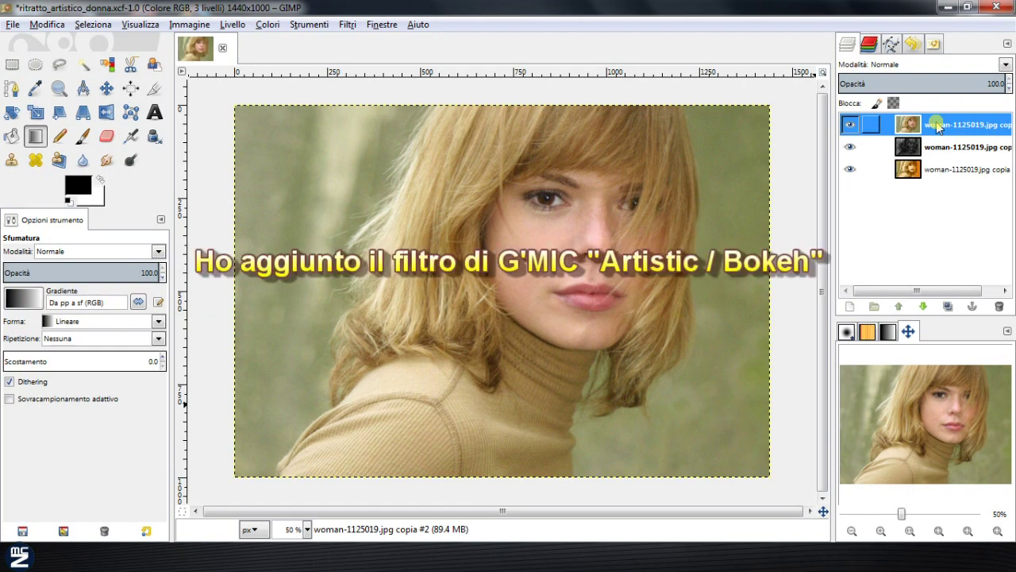
{"action": "left_click", "coordinate": [349, 23]}
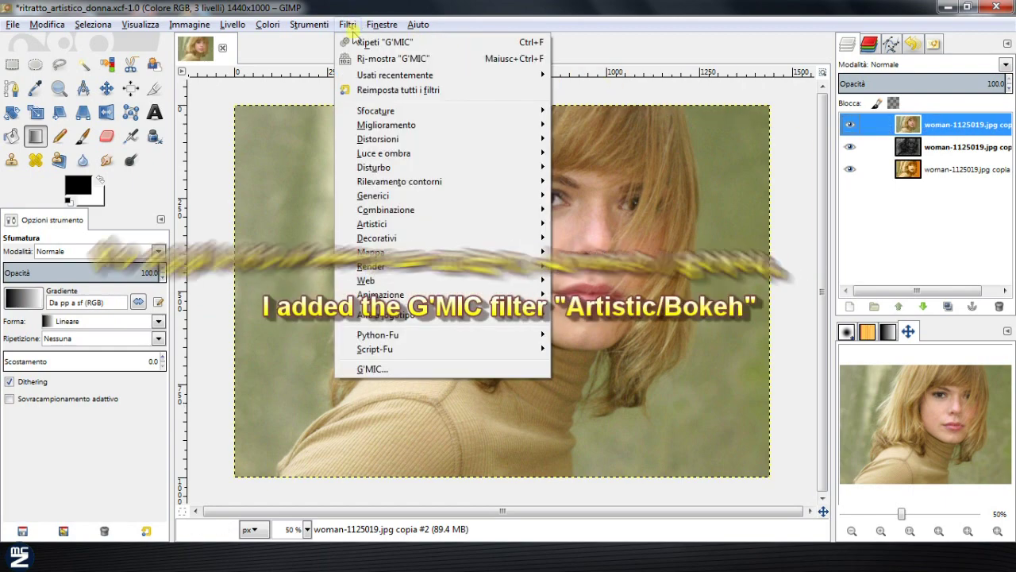
Apply G'MIC Artistic > Bokeh (3 scales, circular, density 30) to the top photo copy.
{"action": "left_click", "coordinate": [435, 61]}
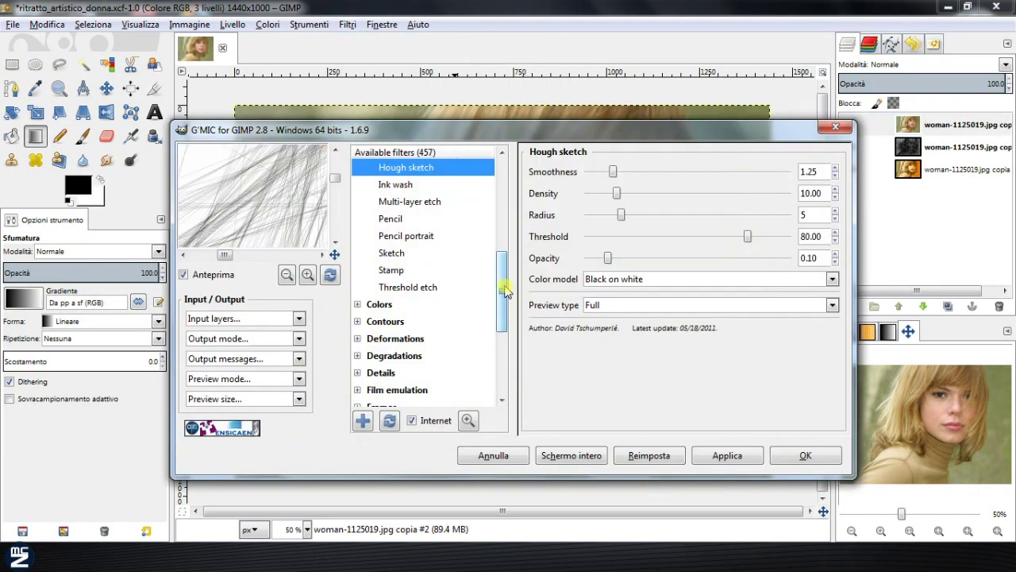
{"action": "left_click_drag", "start_coordinate": [503, 275], "coordinate": [506, 180]}
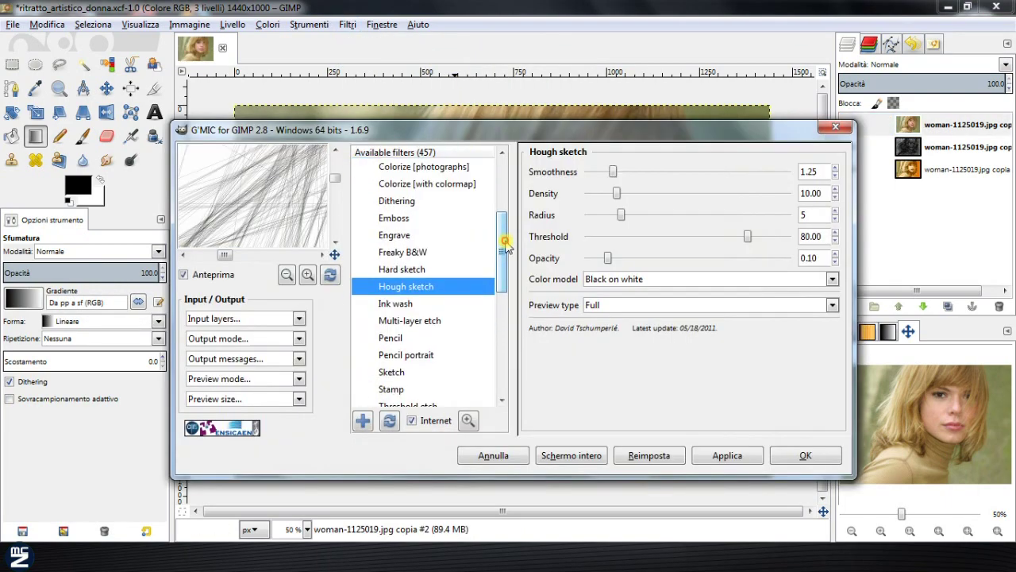
{"action": "left_click", "coordinate": [377, 205]}
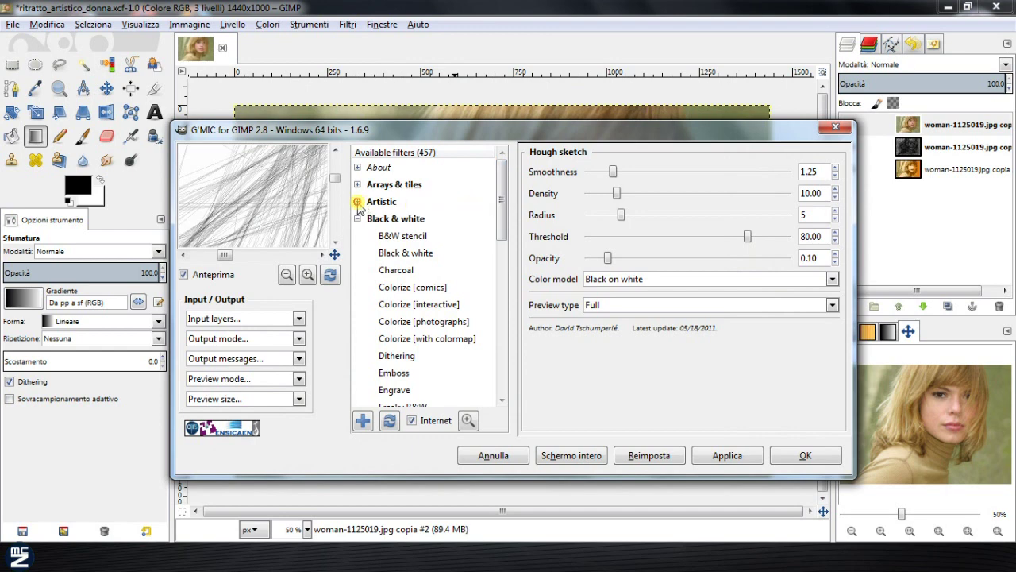
{"action": "left_click", "coordinate": [358, 204]}
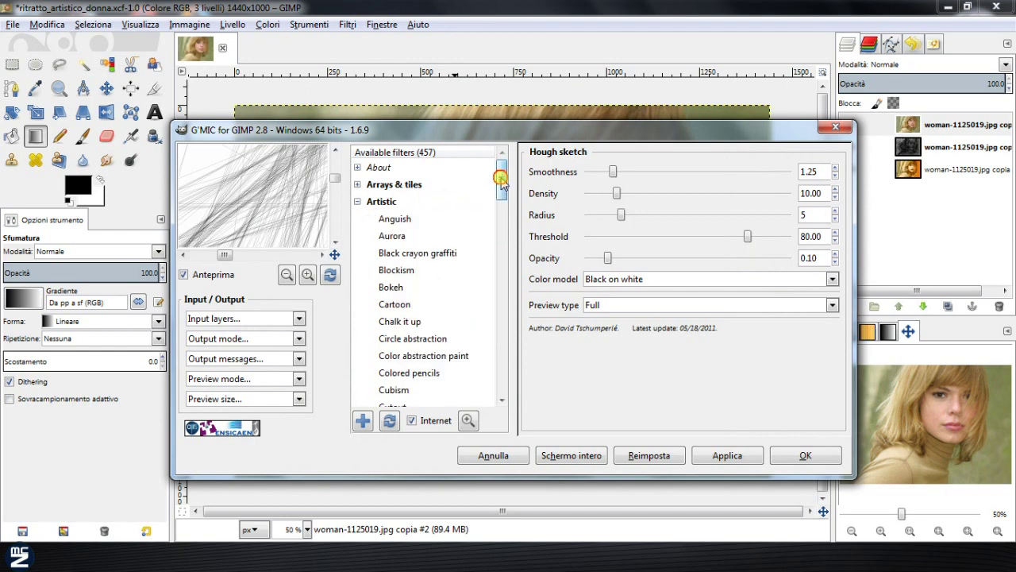
{"action": "left_click_drag", "start_coordinate": [500, 180], "coordinate": [501, 185]}
{"action": "left_click", "coordinate": [413, 240]}
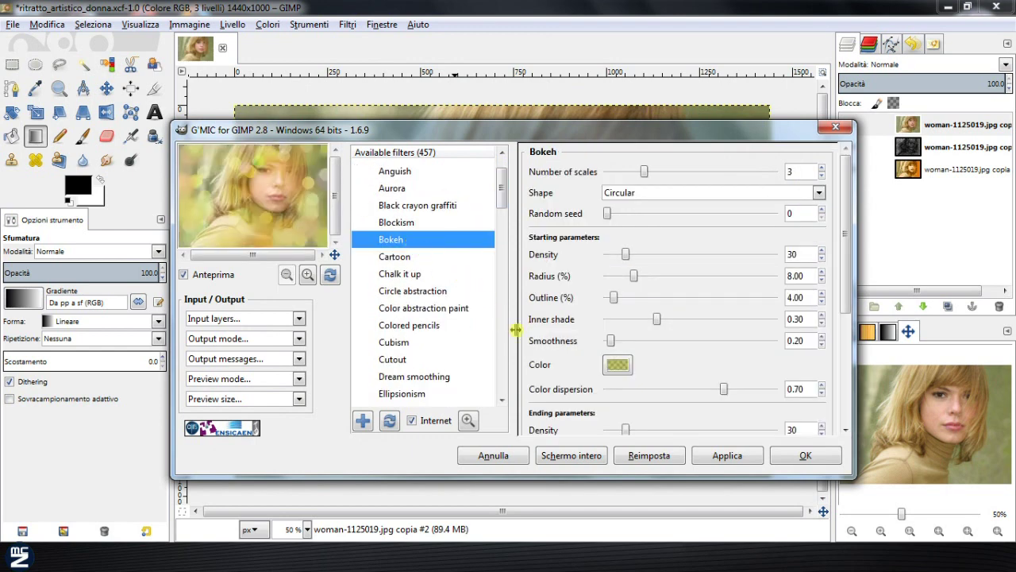
{"action": "left_click", "coordinate": [797, 458]}
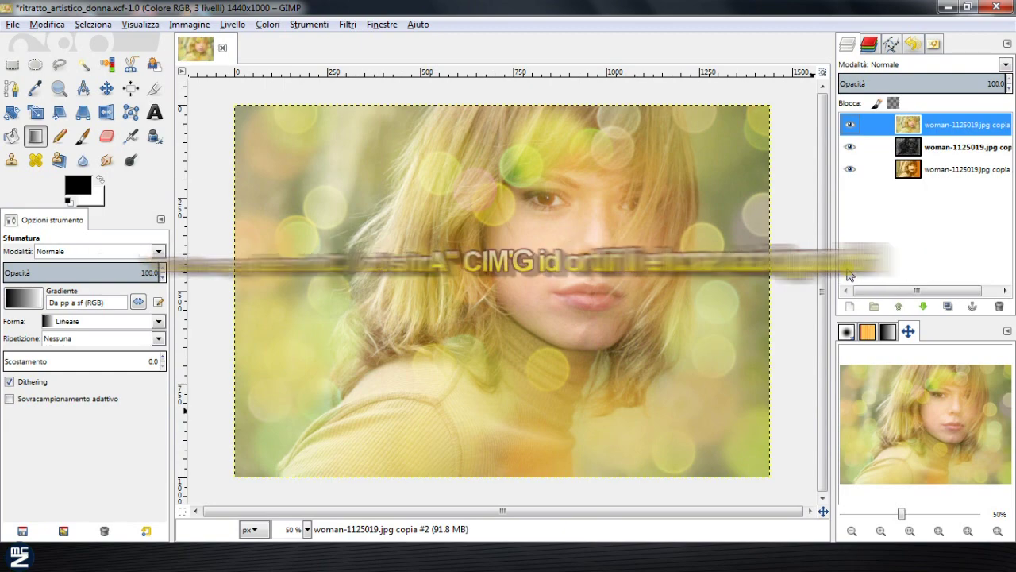
Apply G'MIC Artistic > Colored pencils (size 1.30, amplitude 50, Hard Light) to the top bokeh copy.
{"action": "left_click", "coordinate": [348, 24]}
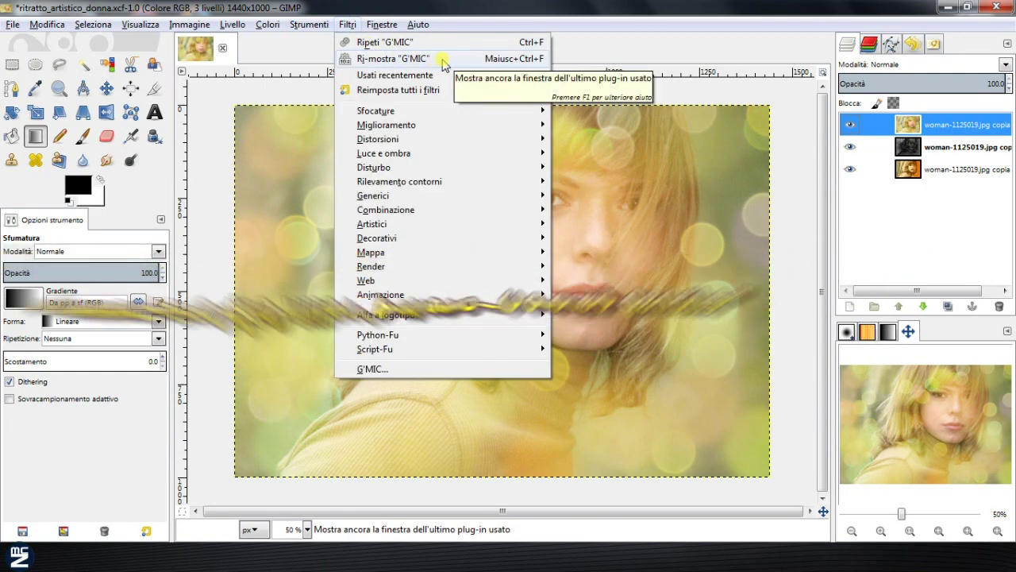
{"action": "left_click", "coordinate": [442, 59]}
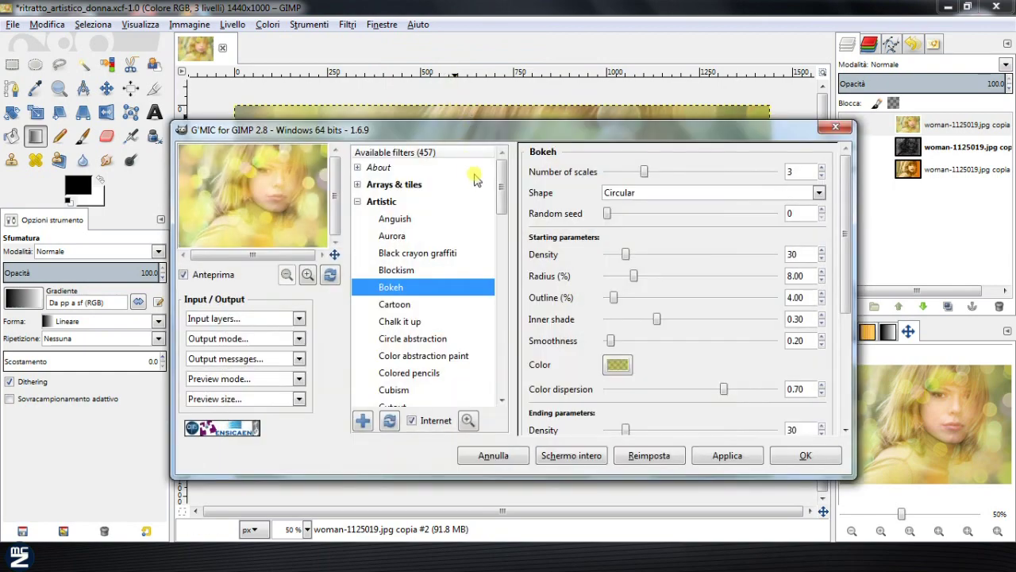
{"action": "left_click_drag", "start_coordinate": [500, 184], "coordinate": [507, 214]}
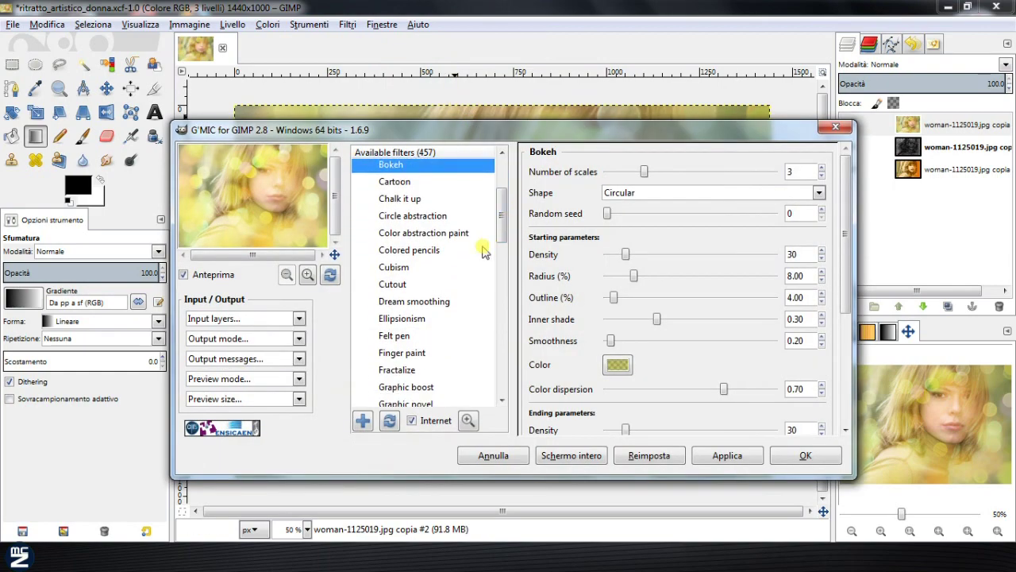
{"action": "left_click", "coordinate": [447, 251]}
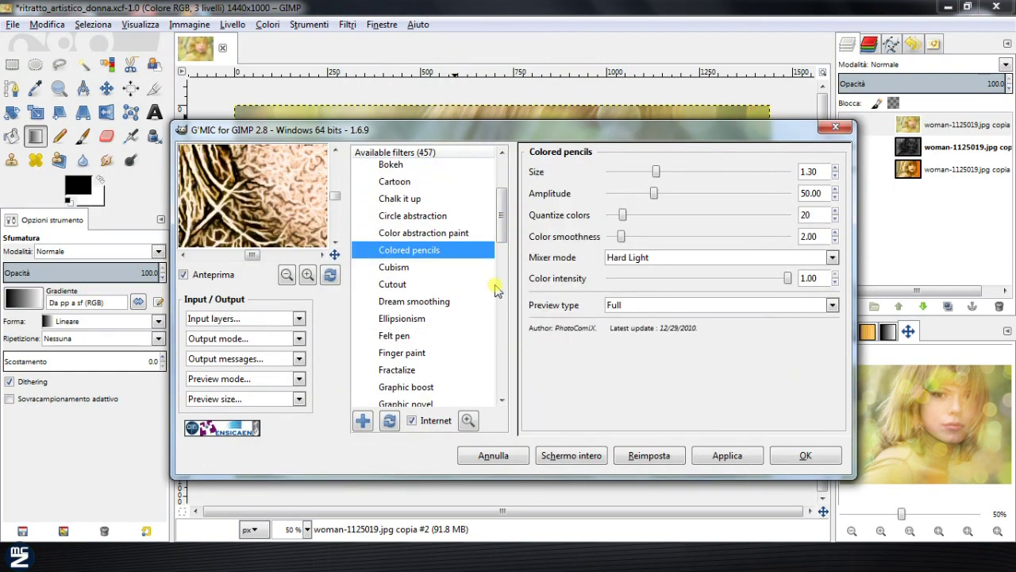
{"action": "left_click", "coordinate": [806, 457]}
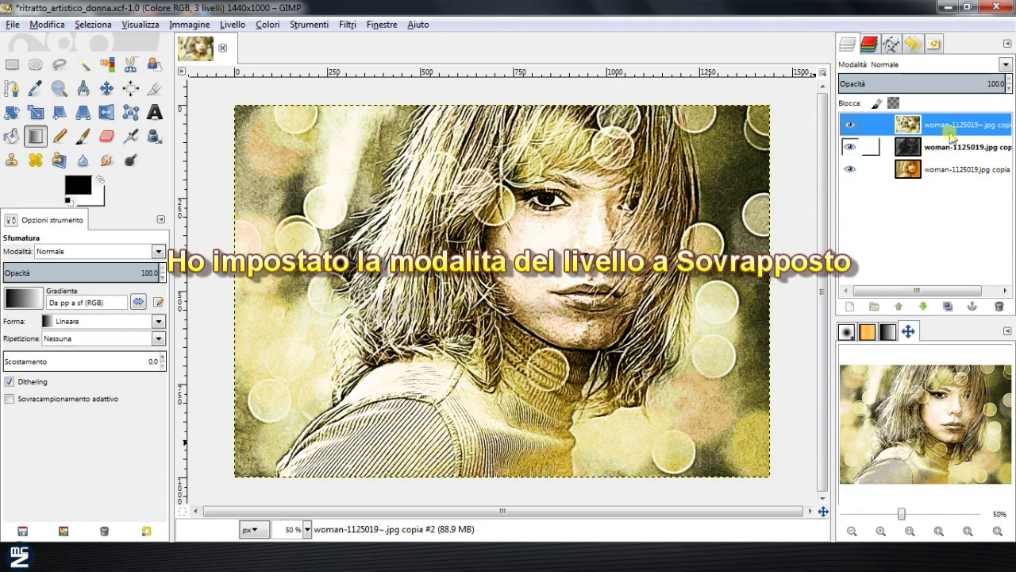
Set the pencil layer to Overlay mode, then duplicate it and set the copy to Screen.
{"action": "left_click", "coordinate": [1005, 65]}
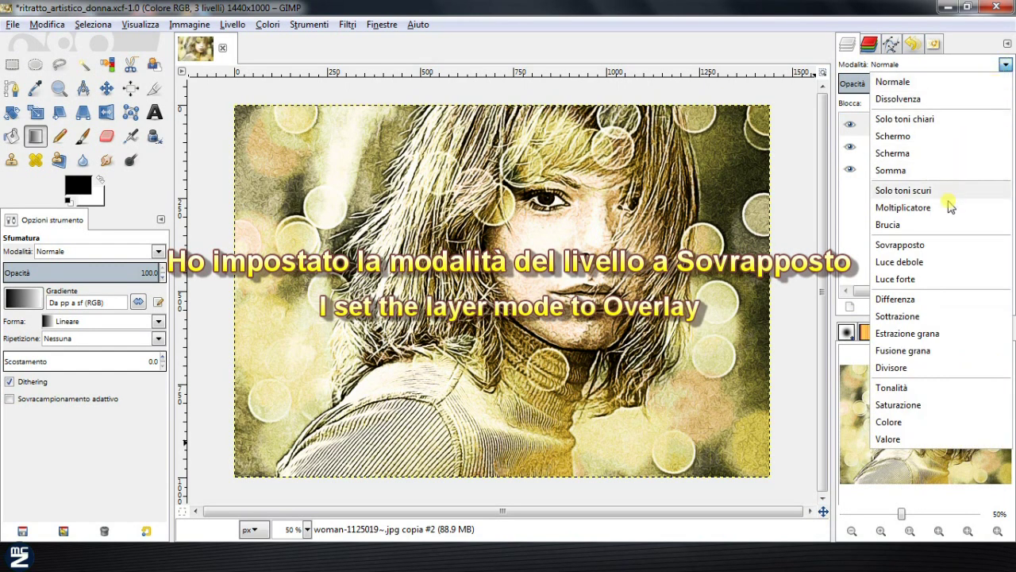
{"action": "left_click", "coordinate": [943, 249]}
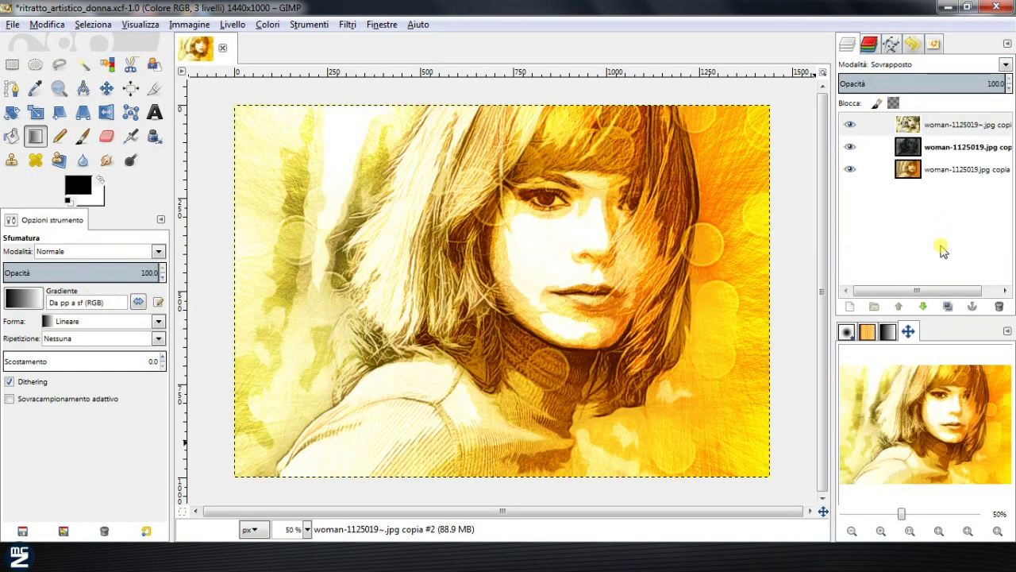
{"action": "left_click", "coordinate": [948, 308]}
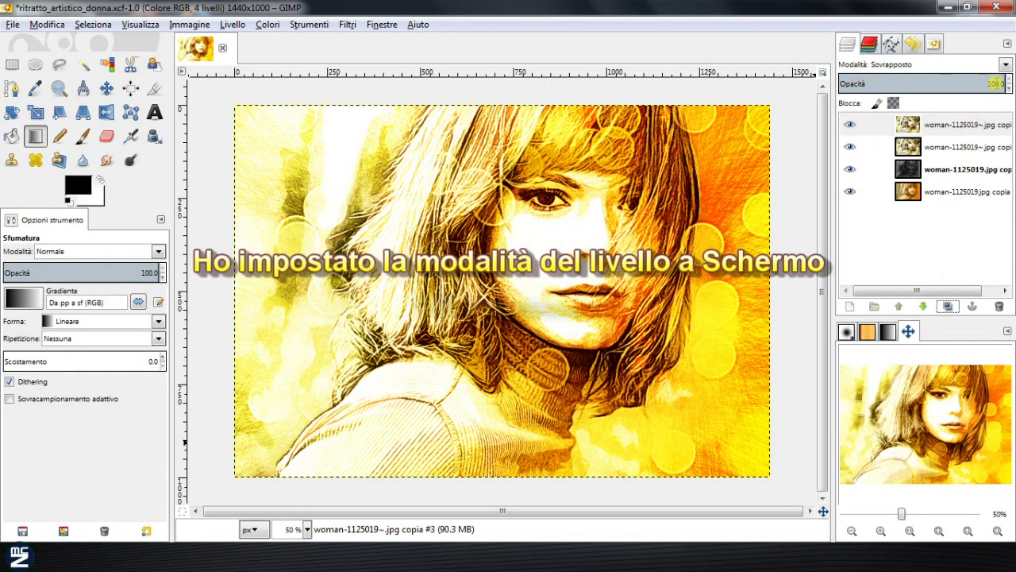
{"action": "left_click", "coordinate": [1005, 64]}
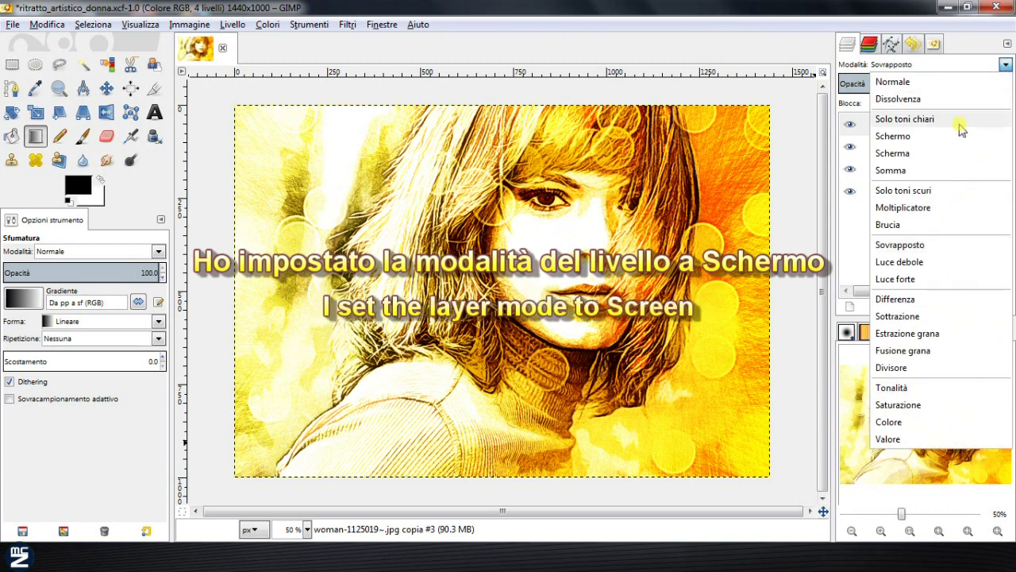
{"action": "left_click", "coordinate": [931, 139]}
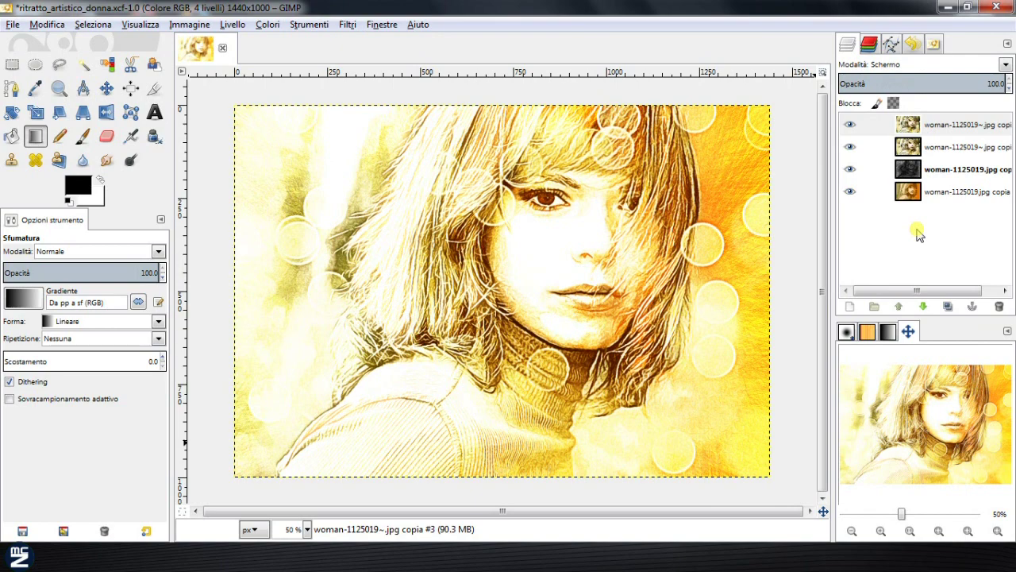
{"action": "right_click", "coordinate": [935, 197]}
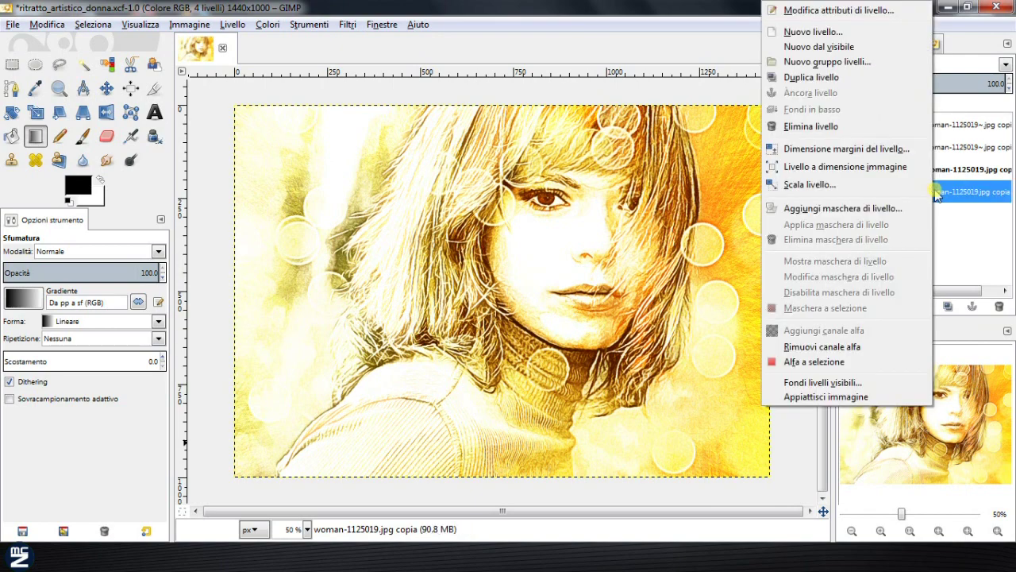
Flatten the image into one layer, then view it at 67.1% zoom and return to 50%.
{"action": "left_click", "coordinate": [877, 397]}
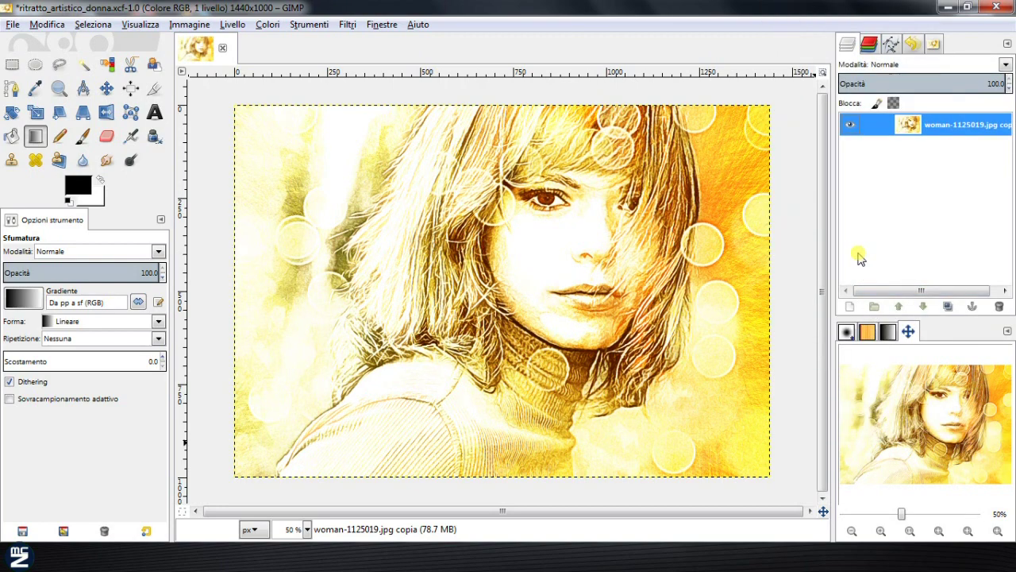
{"action": "left_click", "coordinate": [307, 529]}
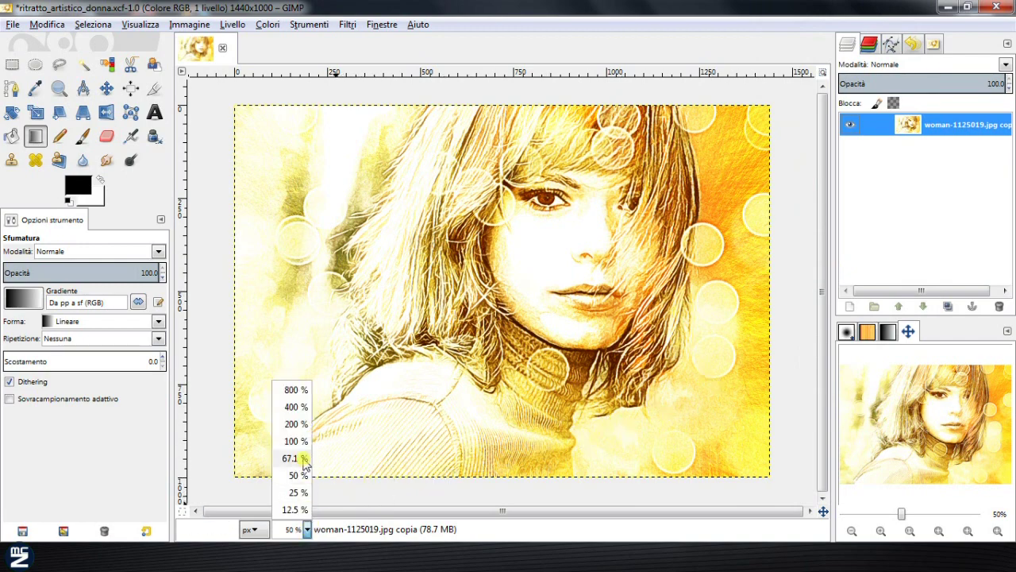
{"action": "left_click", "coordinate": [295, 458]}
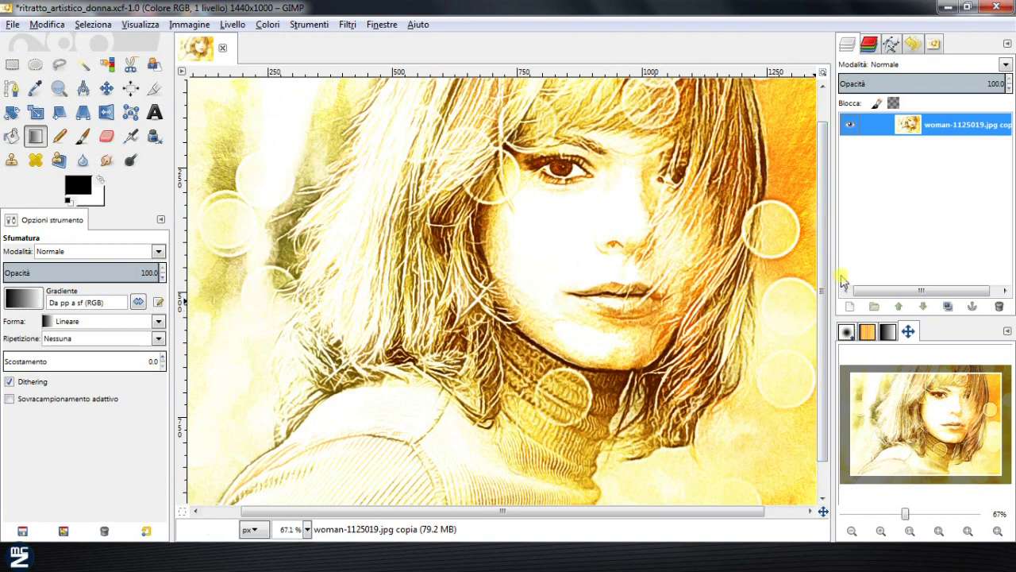
{"action": "left_click", "coordinate": [308, 530]}
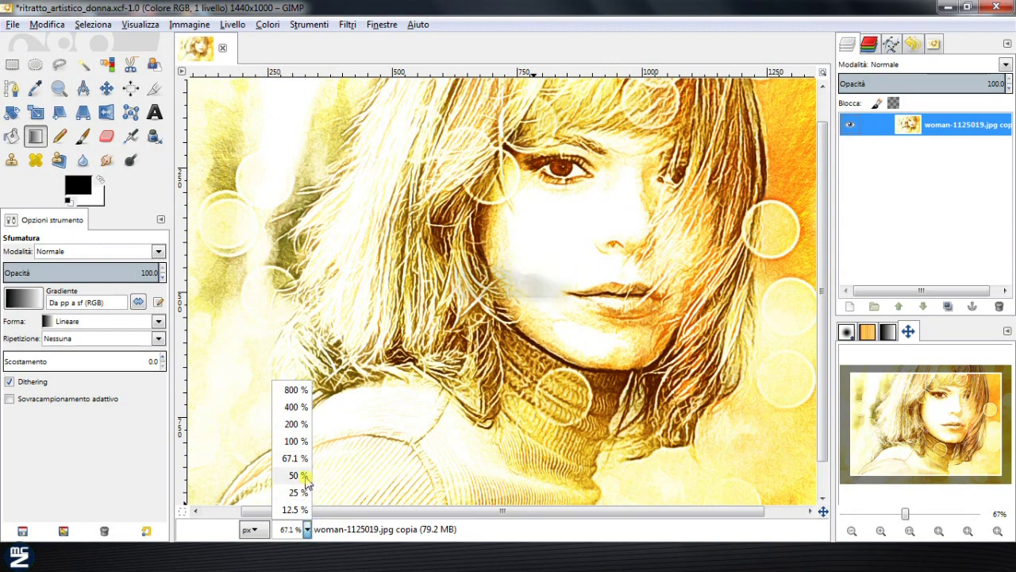
{"action": "left_click", "coordinate": [298, 475]}
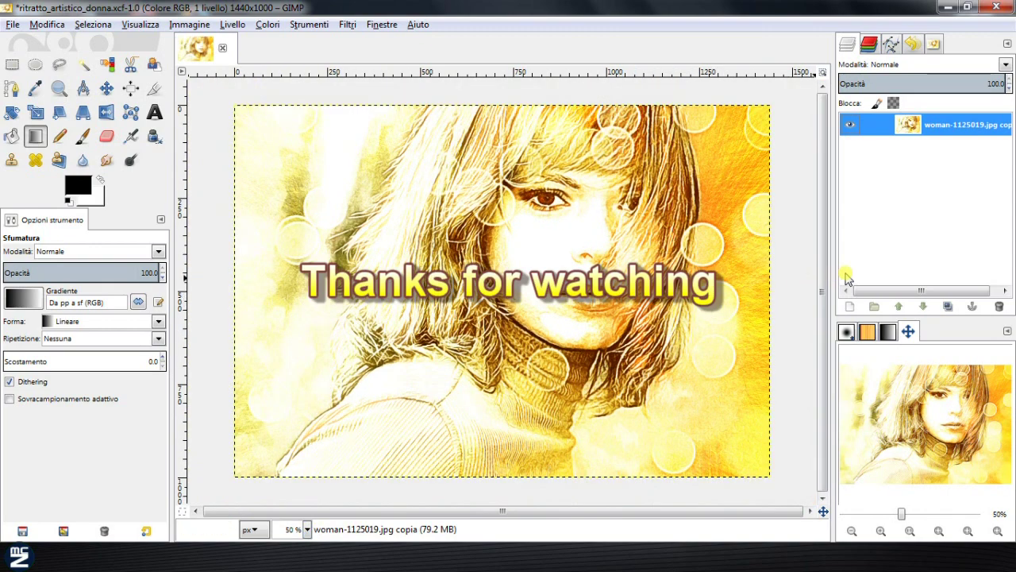